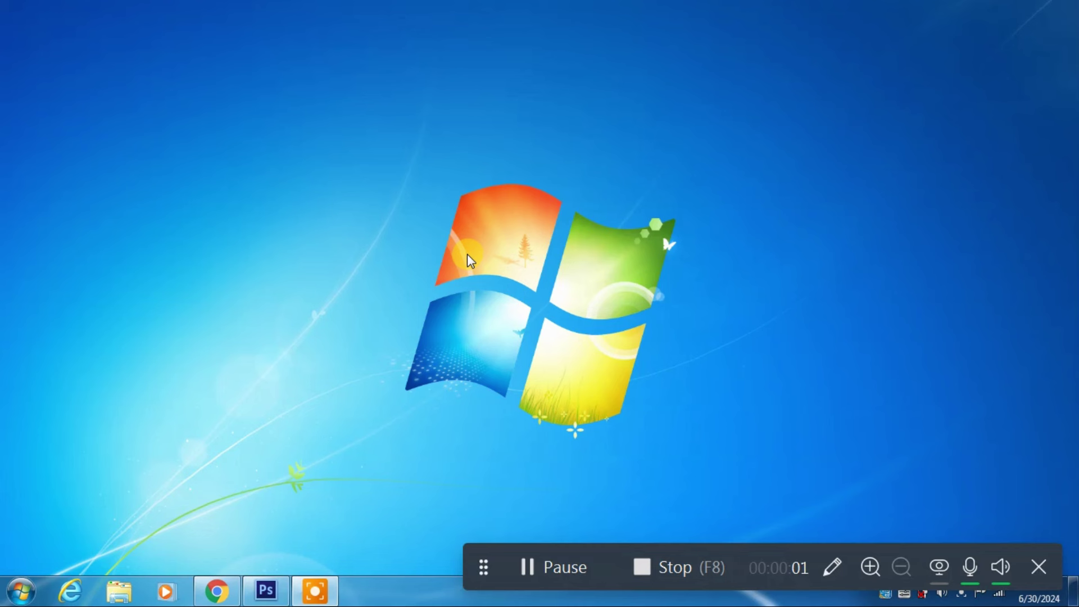
Launch Photoshop and check the About screen showing version 13.0 x64 Extended, then close it.
{"action": "left_click", "coordinate": [265, 593]}
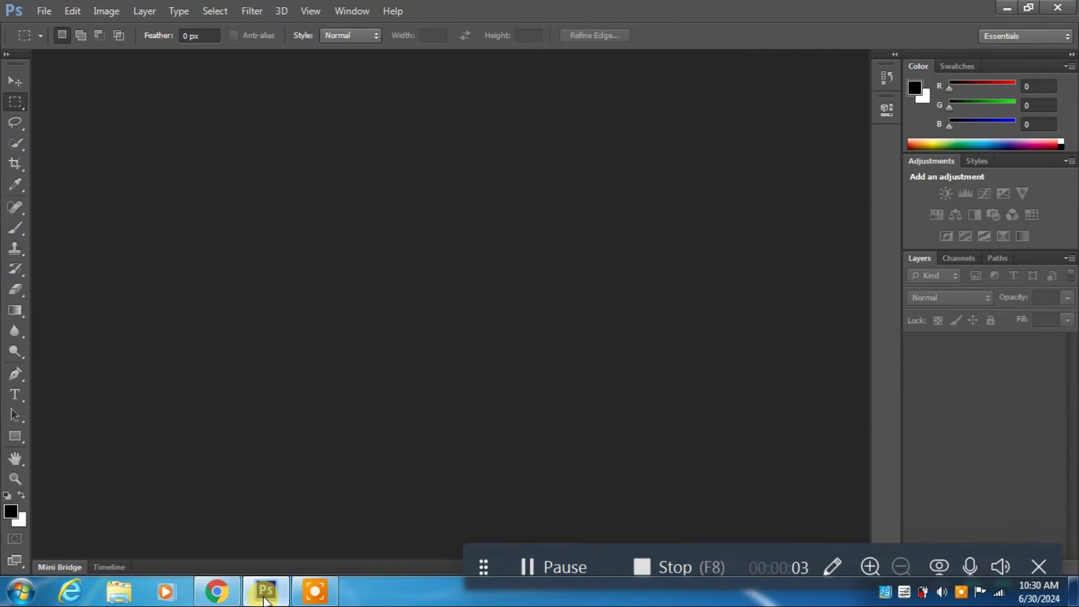
{"action": "left_click", "coordinate": [393, 12]}
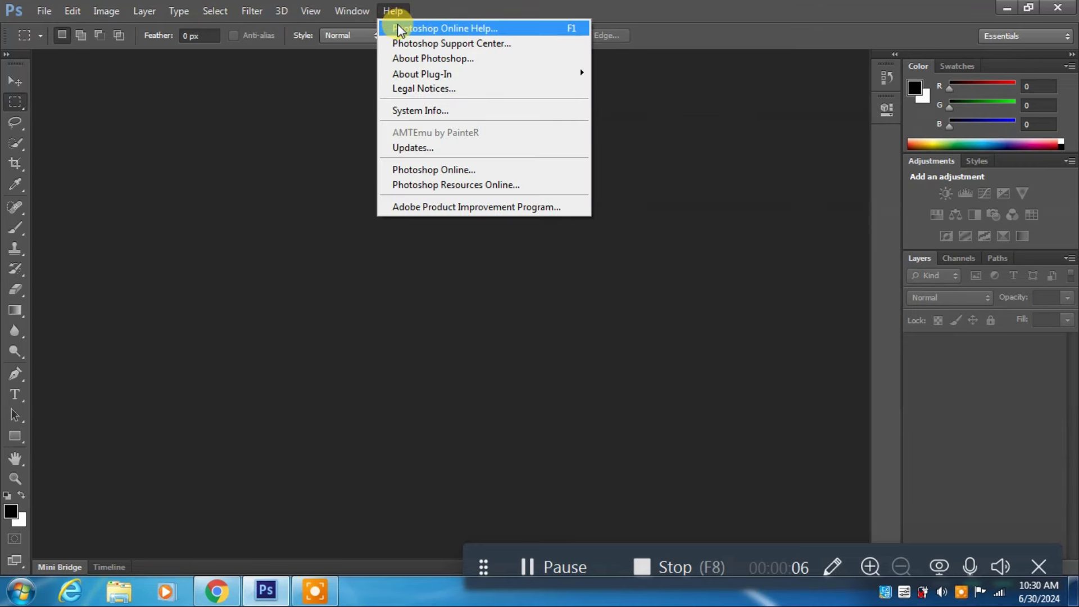
{"action": "left_click", "coordinate": [393, 25]}
{"action": "left_click", "coordinate": [381, 12]}
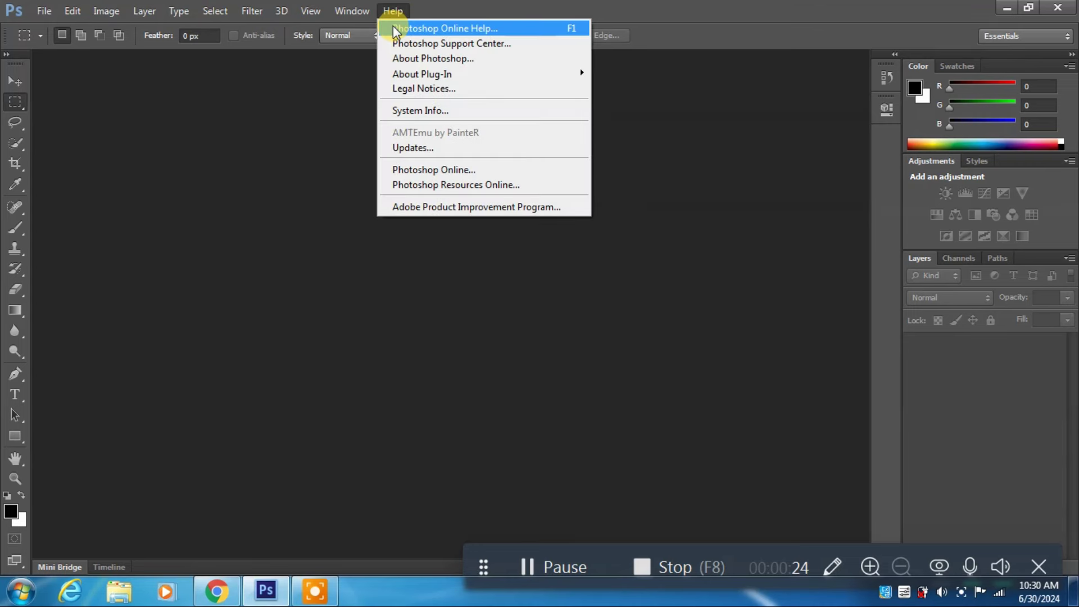
{"action": "left_click", "coordinate": [456, 60]}
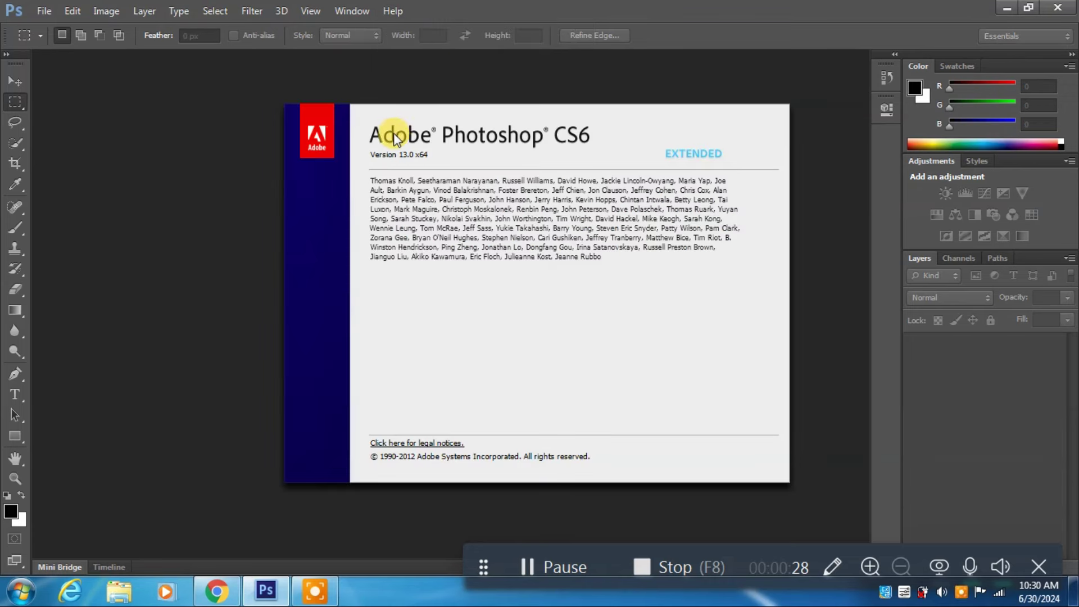
{"action": "left_click", "coordinate": [373, 126]}
{"action": "left_click", "coordinate": [393, 11]}
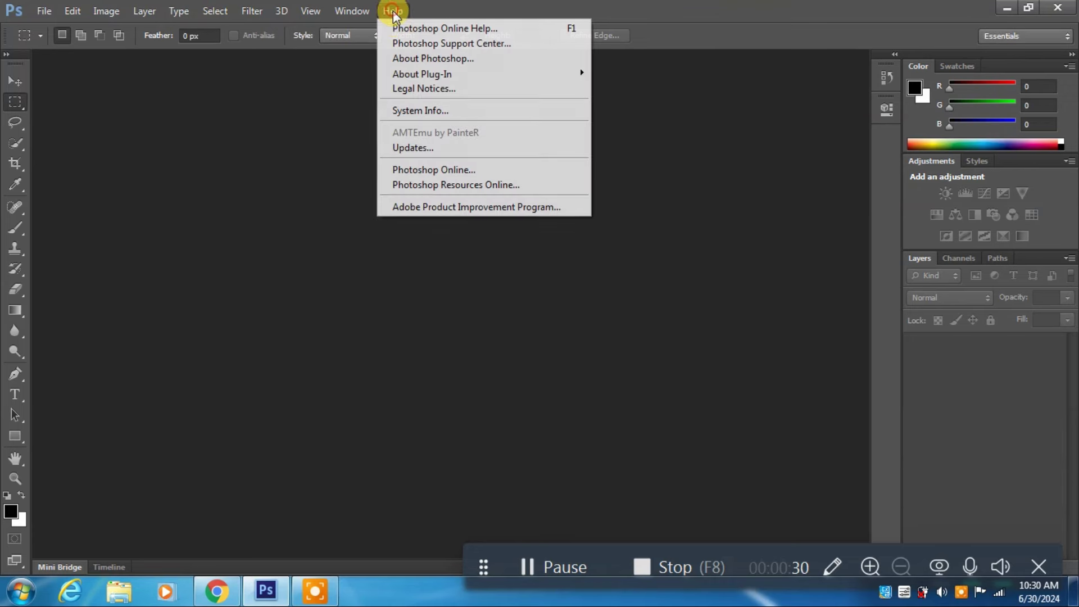
{"action": "left_click", "coordinate": [432, 59]}
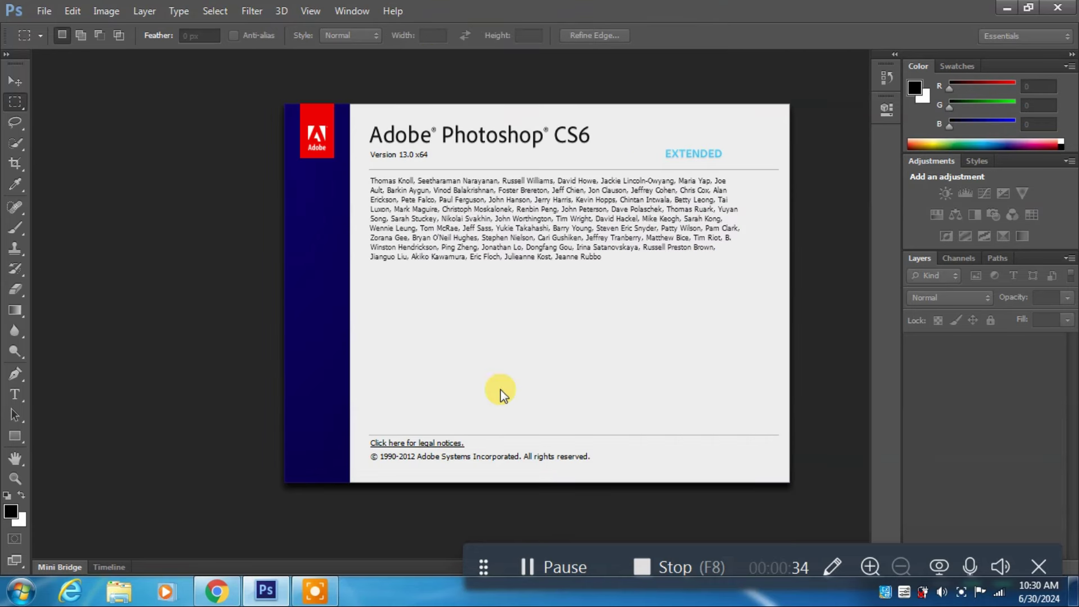
{"action": "left_click", "coordinate": [589, 73]}
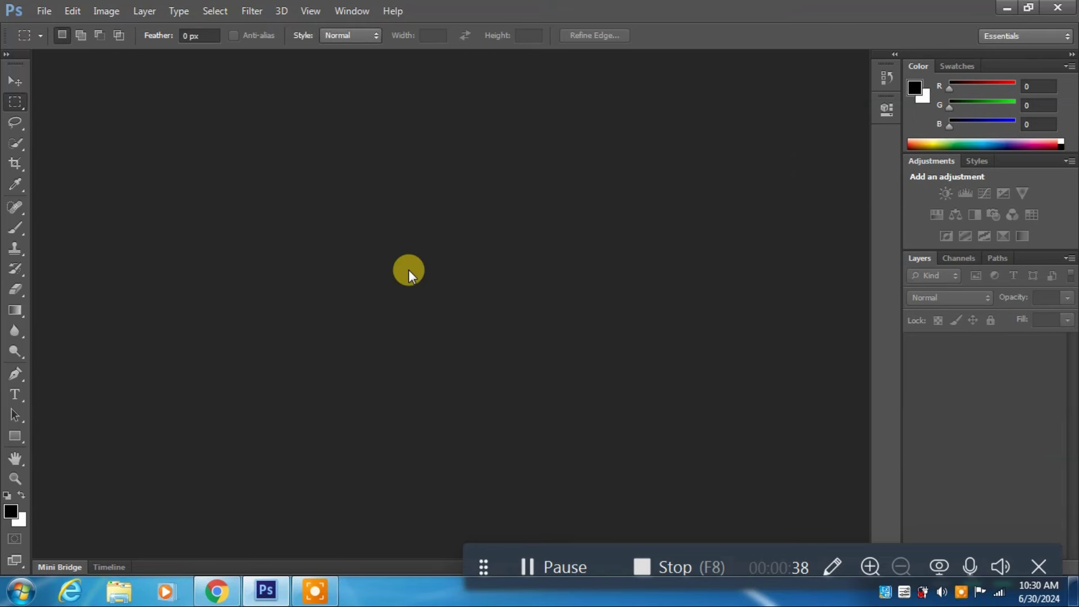
Open IMG_0180 from the Desktop and fit it to the window.
{"action": "left_click", "coordinate": [45, 11]}
{"action": "left_click", "coordinate": [60, 44]}
{"action": "left_click", "coordinate": [345, 205]}
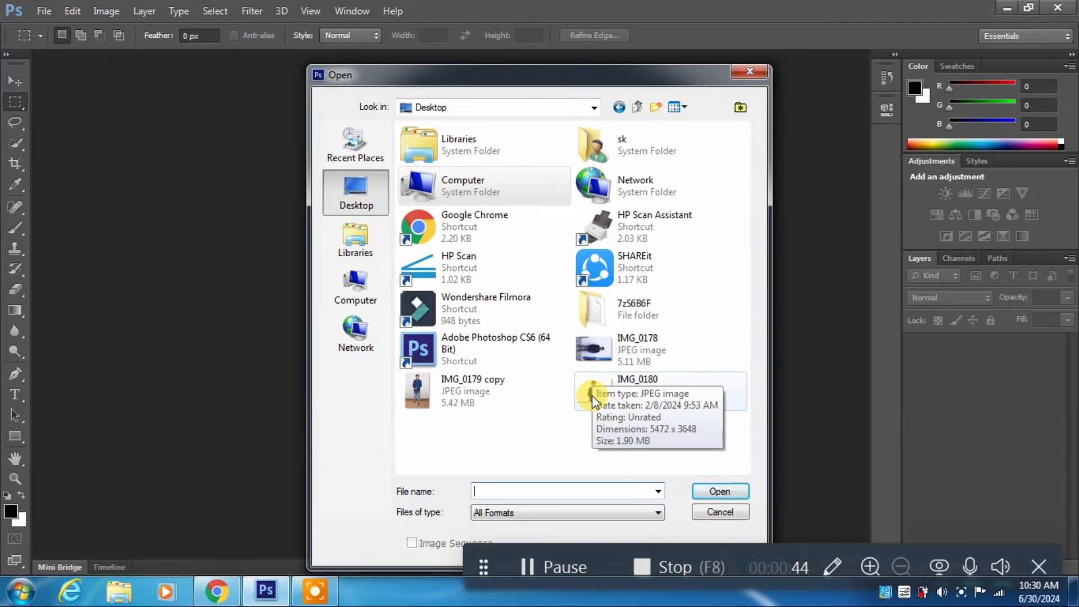
{"action": "left_click", "coordinate": [599, 400]}
{"action": "double_click", "coordinate": [599, 400]}
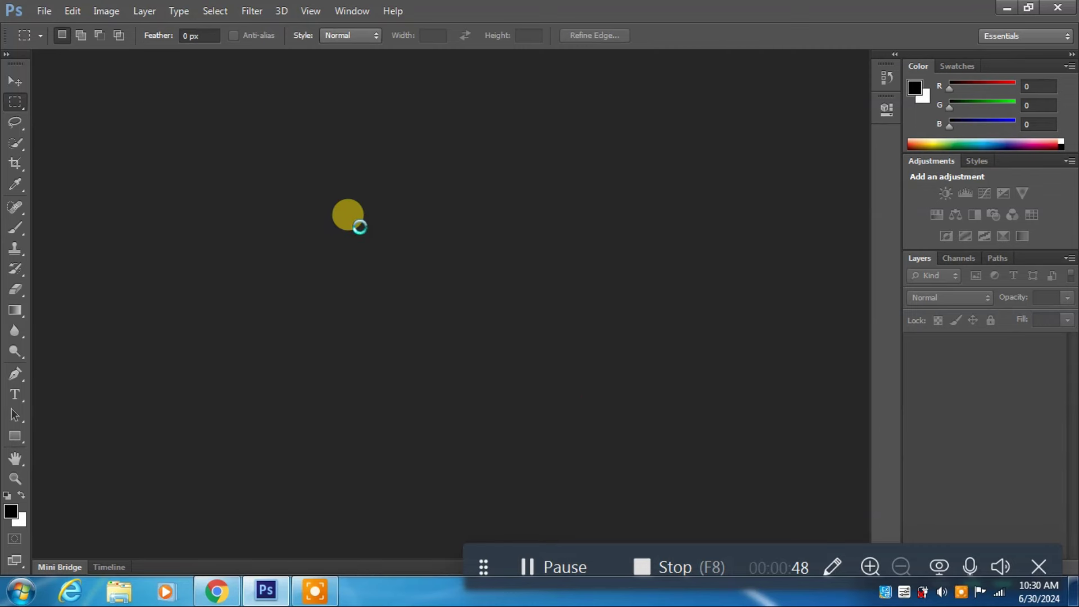
{"action": "key", "text": "ctrl+0"}
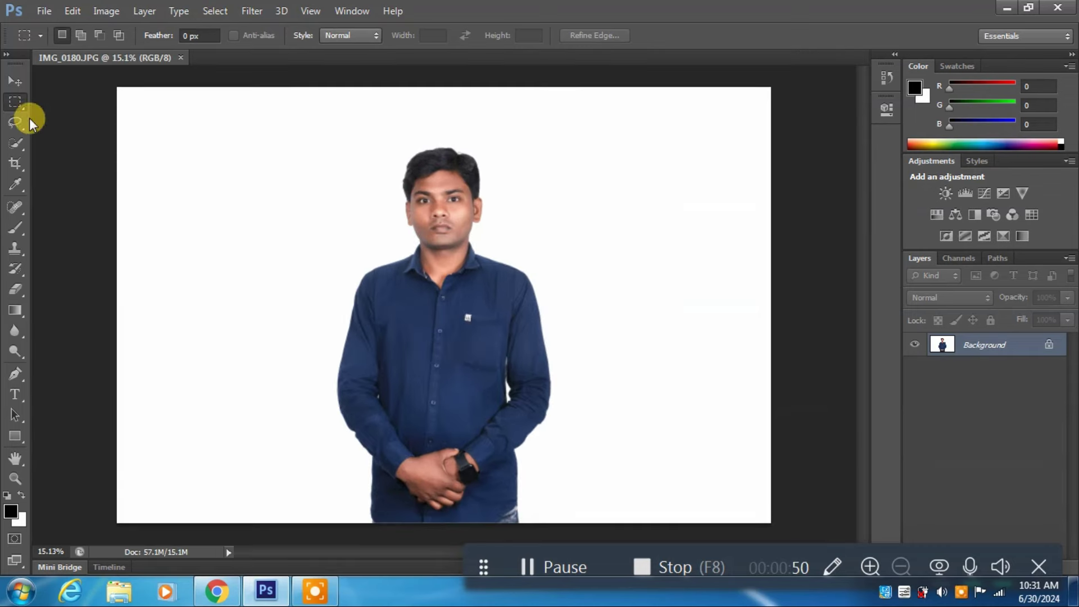
Open the Crop tool's Size & Resolution settings with a custom size in centimetres.
{"action": "left_click", "coordinate": [20, 162]}
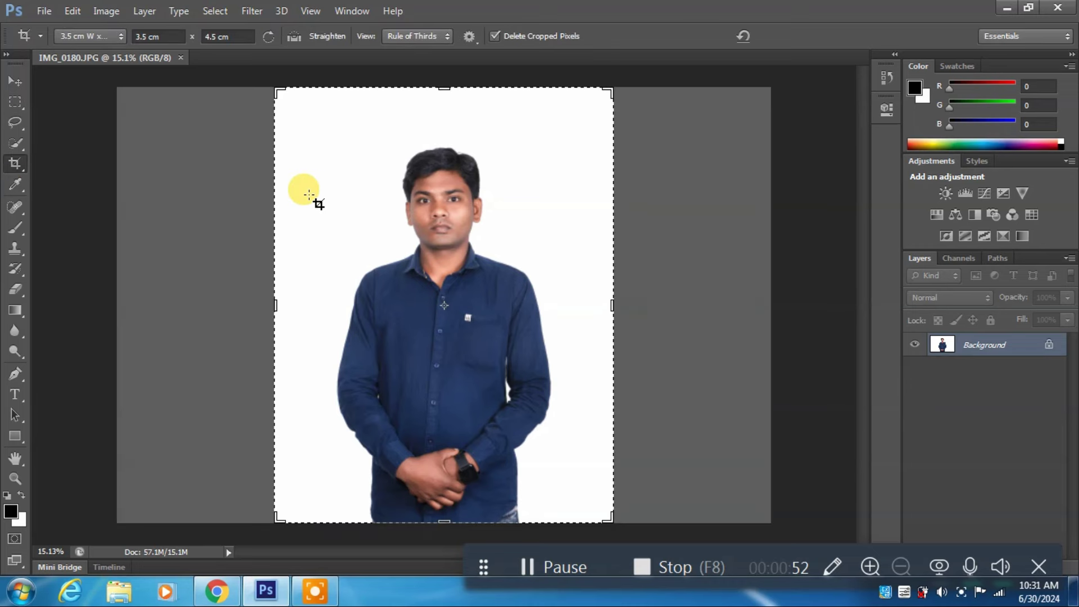
{"action": "left_click", "coordinate": [69, 35]}
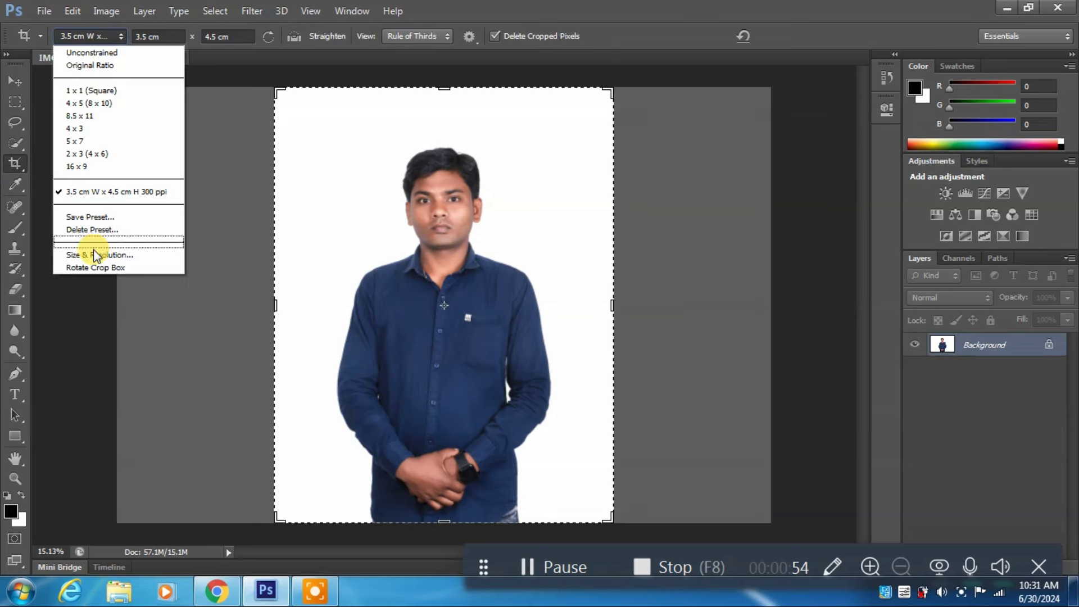
{"action": "left_click", "coordinate": [102, 256]}
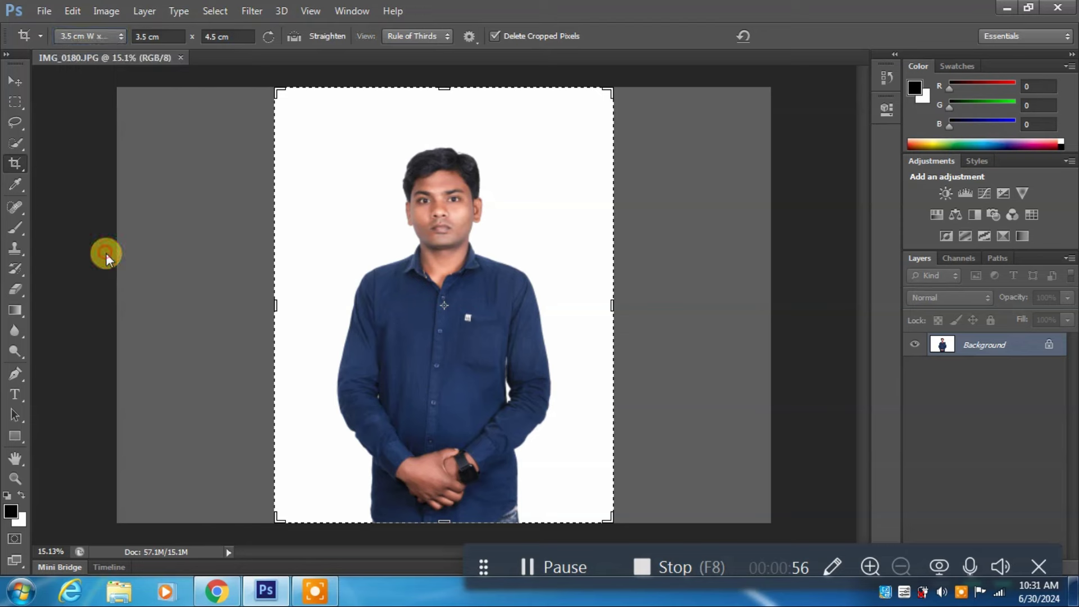
{"action": "left_click", "coordinate": [471, 175]}
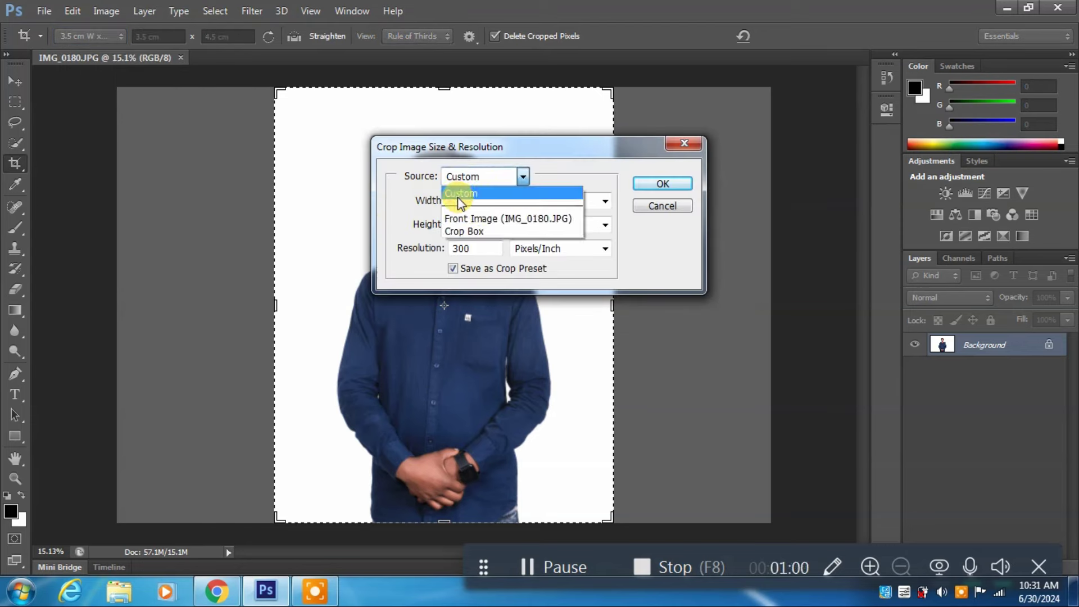
{"action": "left_click", "coordinate": [453, 191]}
{"action": "left_click", "coordinate": [517, 203]}
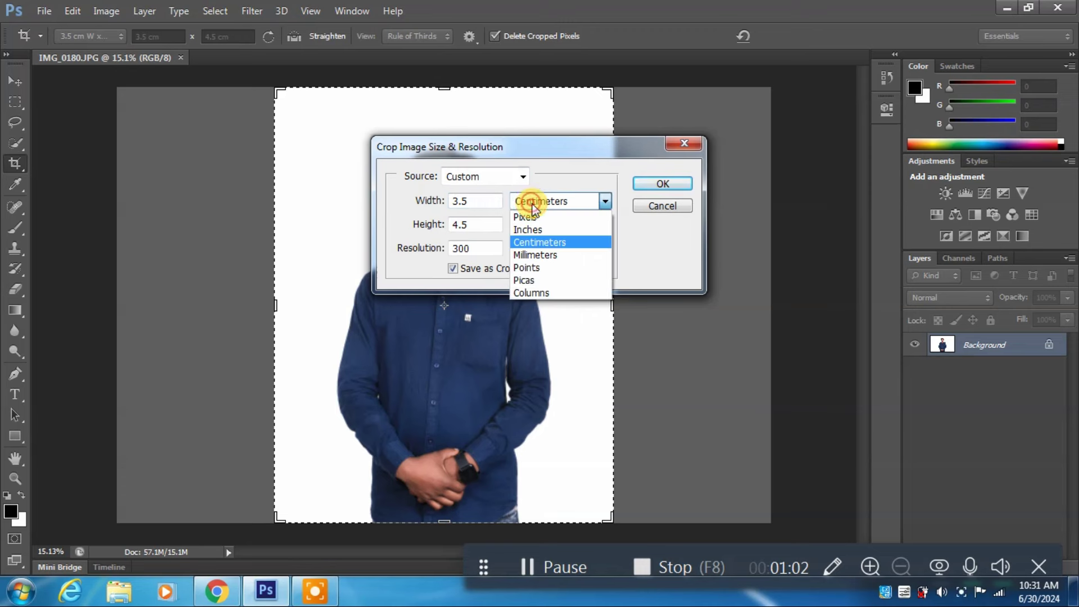
{"action": "left_click", "coordinate": [523, 241]}
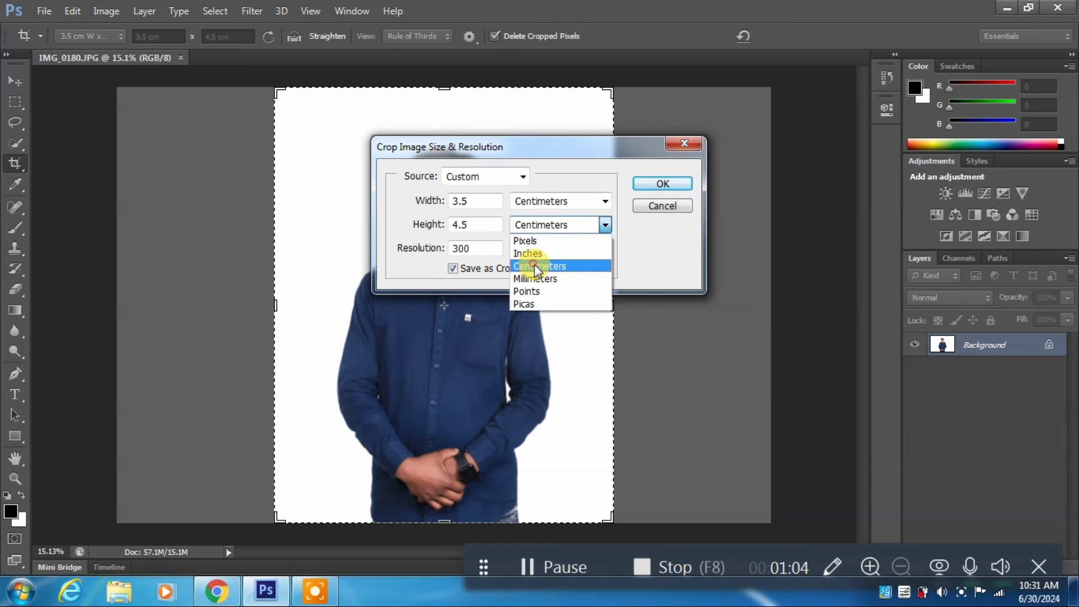
Set 3.5 × 4.5 cm at 300 pixels/inch and name the preset 'pasport size photo'.
{"action": "left_click", "coordinate": [535, 261]}
{"action": "left_click", "coordinate": [535, 264]}
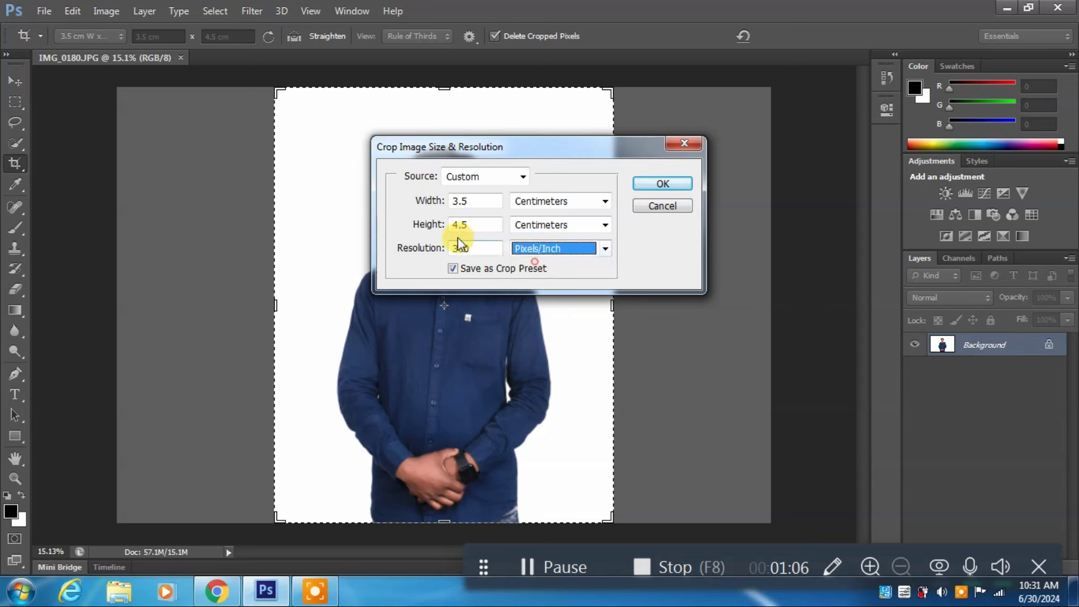
{"action": "double_click", "coordinate": [454, 202]}
{"action": "left_click_drag", "start_coordinate": [474, 228], "coordinate": [448, 225]}
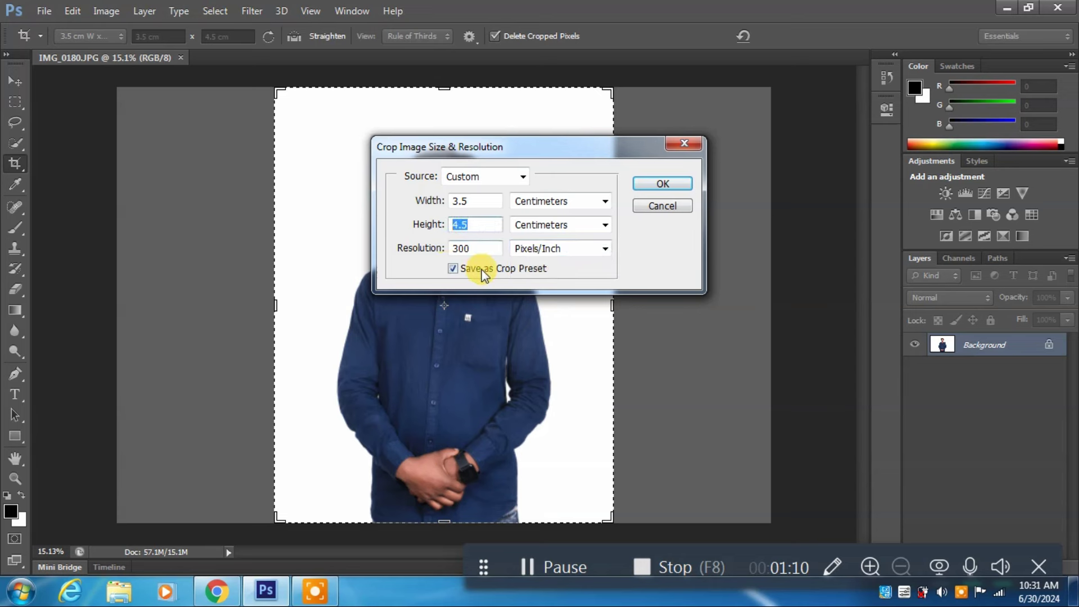
{"action": "left_click", "coordinate": [662, 183]}
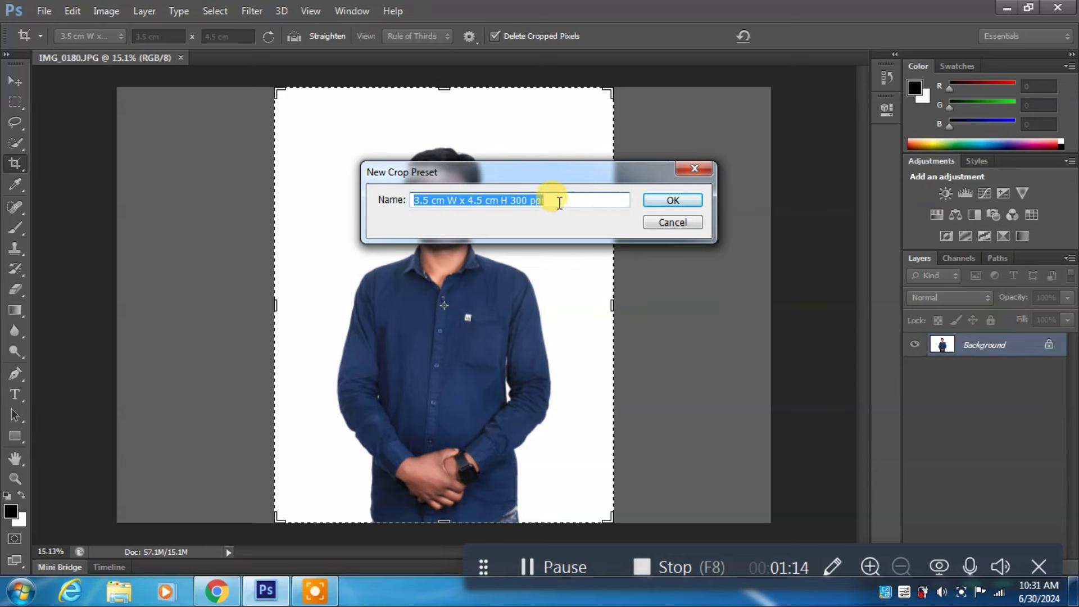
{"action": "type", "text": "po"}
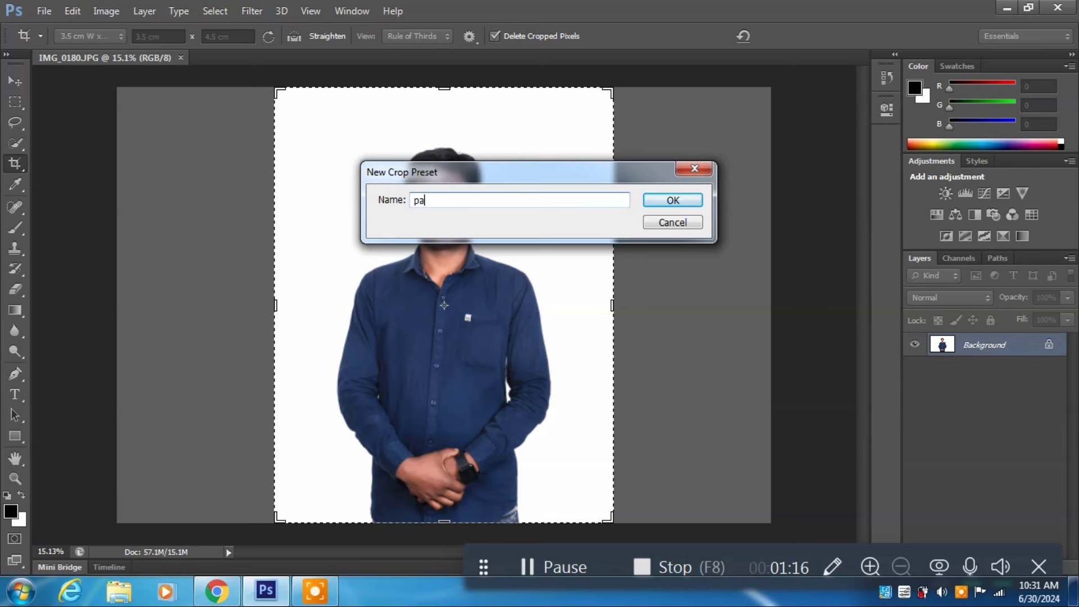
{"action": "type", "text": "rt size"}
{"action": "type", "text": " photo"}
Frame the head and shoulders in the 3.5 × 4.5 cm crop box and apply the crop.
{"action": "left_click", "coordinate": [673, 200]}
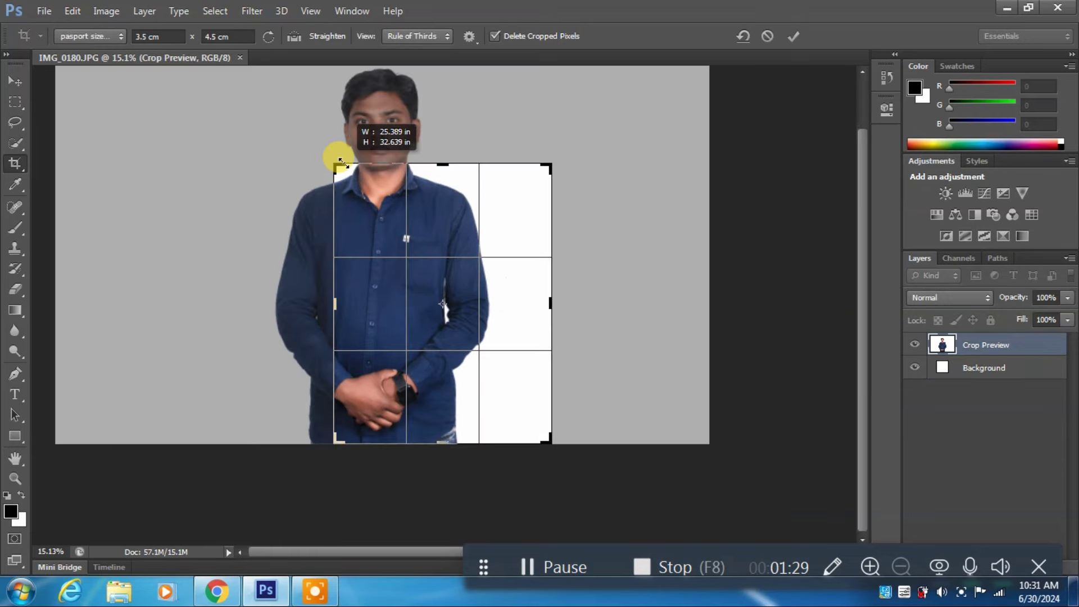
{"action": "left_click_drag", "start_coordinate": [278, 92], "coordinate": [337, 159]}
{"action": "mouse_move", "coordinate": [405, 229]}
{"action": "left_mouse_down"}
{"action": "mouse_move", "coordinate": [454, 318]}
{"action": "mouse_move", "coordinate": [459, 352]}
{"action": "left_mouse_up"}
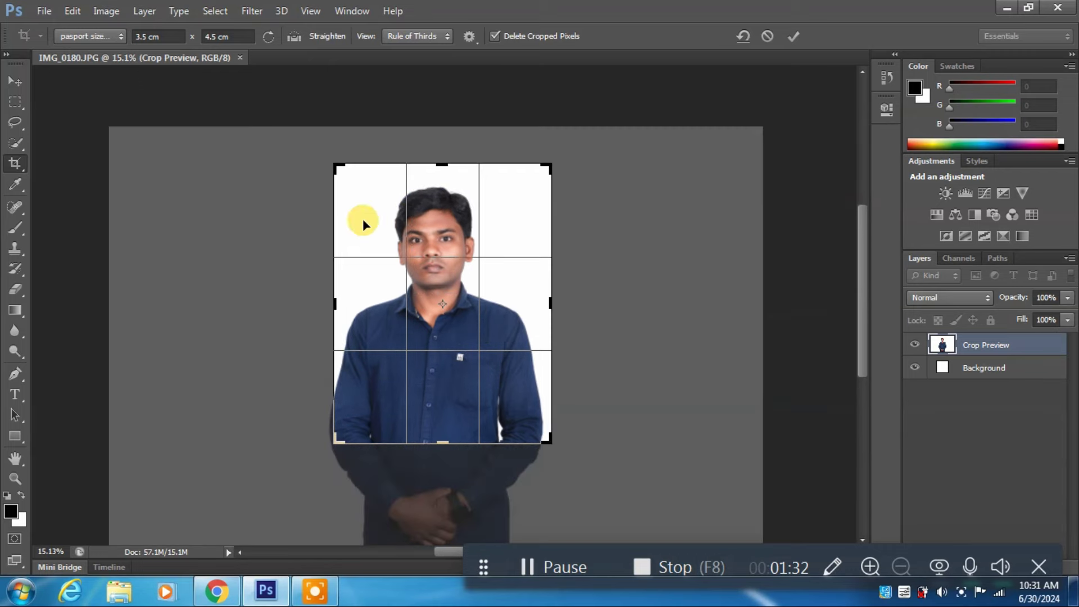
{"action": "left_click_drag", "start_coordinate": [331, 162], "coordinate": [341, 171]}
{"action": "left_click_drag", "start_coordinate": [419, 242], "coordinate": [424, 249]}
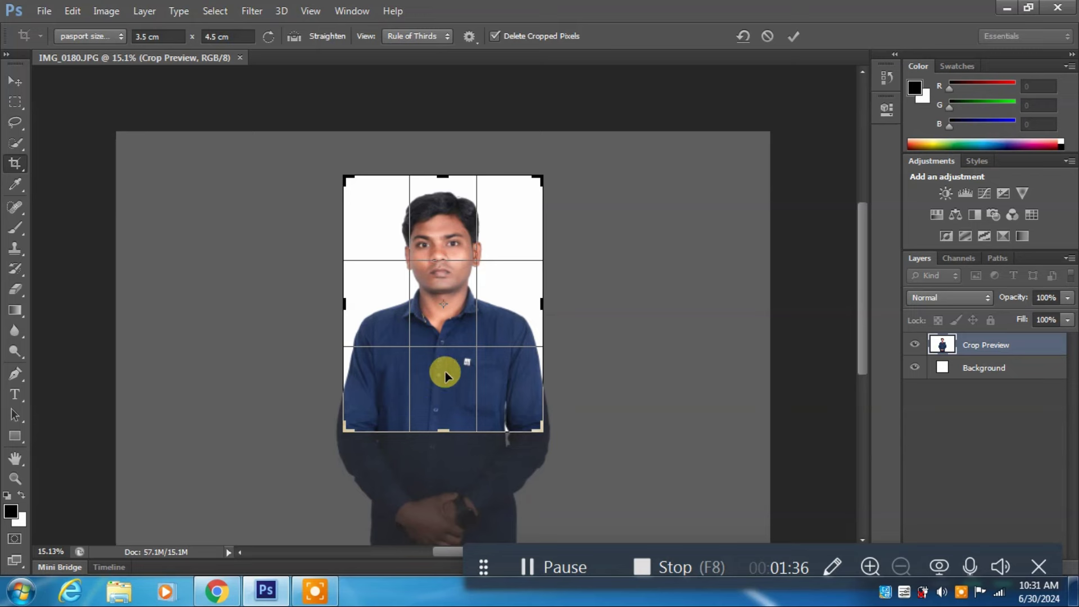
{"action": "left_click_drag", "start_coordinate": [429, 323], "coordinate": [431, 313]}
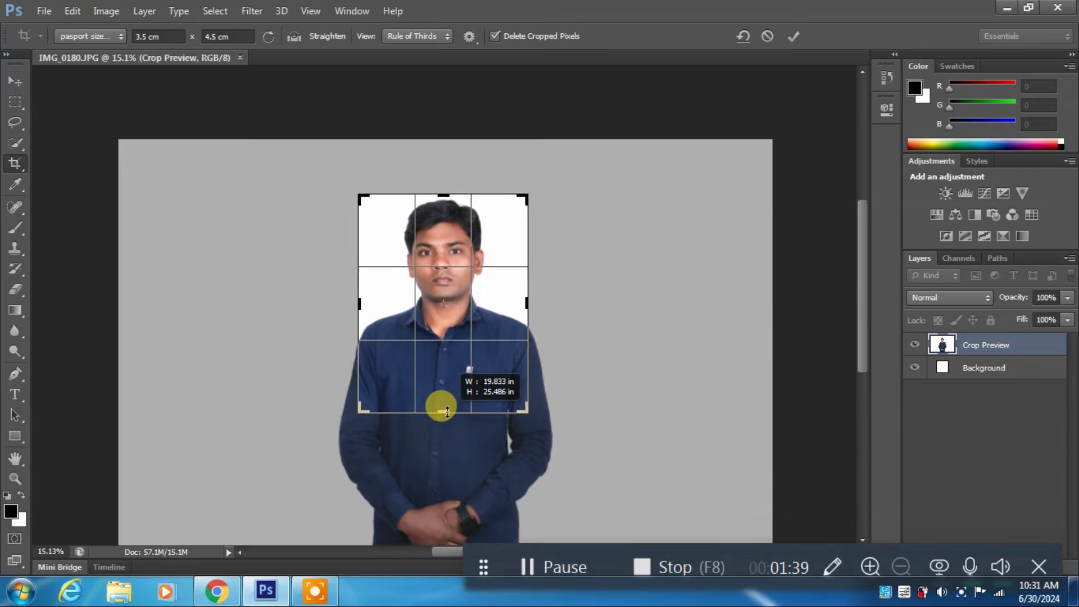
{"action": "left_click_drag", "start_coordinate": [443, 425], "coordinate": [442, 405]}
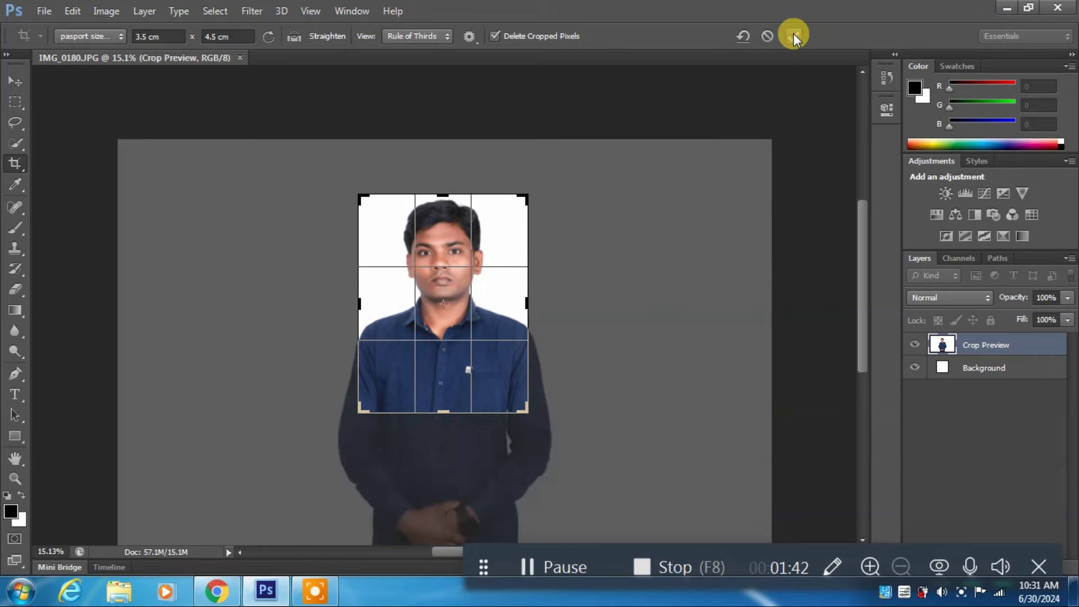
{"action": "left_click", "coordinate": [793, 36]}
{"action": "key", "text": "ctrl+1"}
{"action": "left_click", "coordinate": [14, 81]}
Fill the white background and leftover patches near the hair with blue using the Paint Bucket.
{"action": "key", "text": "ctrl+0"}
{"action": "scroll", "coordinate": [430, 278], "scroll_direction": "down", "scroll_amount": 1}
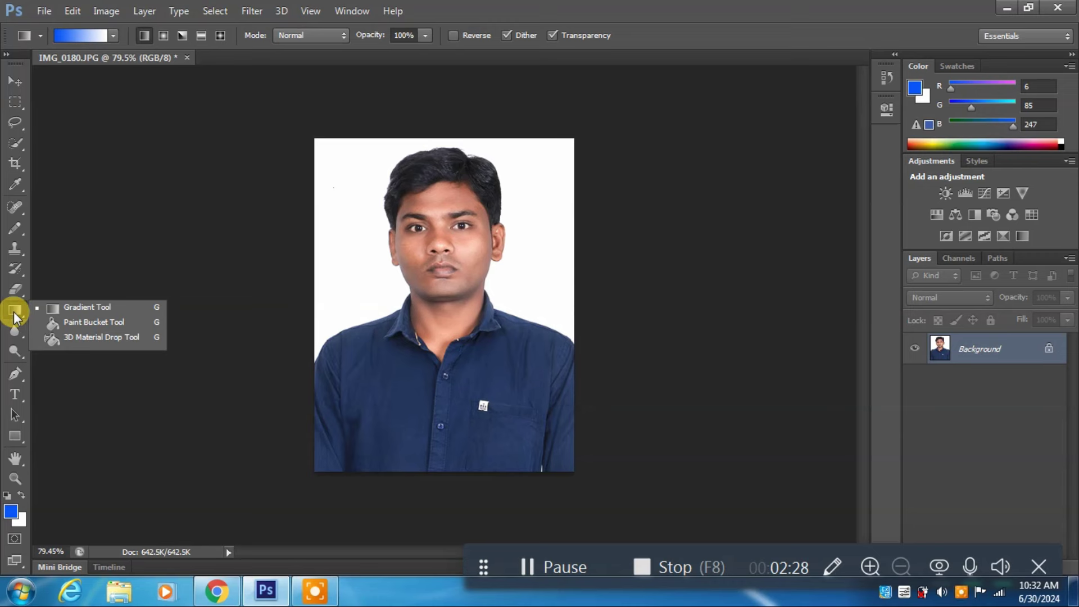
{"action": "left_click", "coordinate": [73, 322]}
{"action": "left_click", "coordinate": [343, 254]}
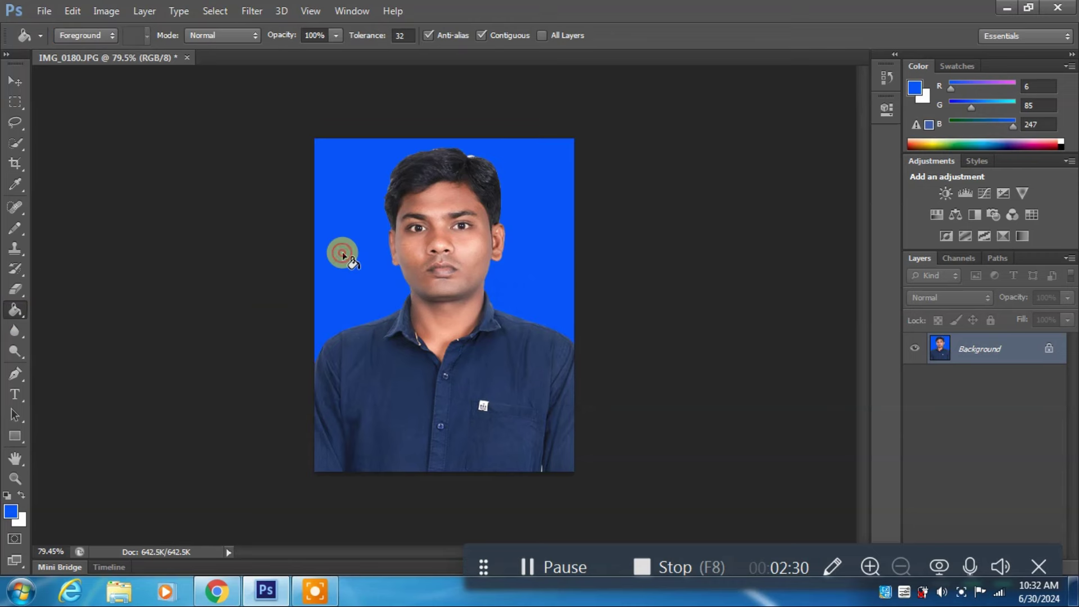
{"action": "scroll", "coordinate": [487, 117], "scroll_direction": "up", "scroll_amount": 2}
{"action": "scroll", "coordinate": [487, 117], "scroll_direction": "up", "scroll_amount": 1}
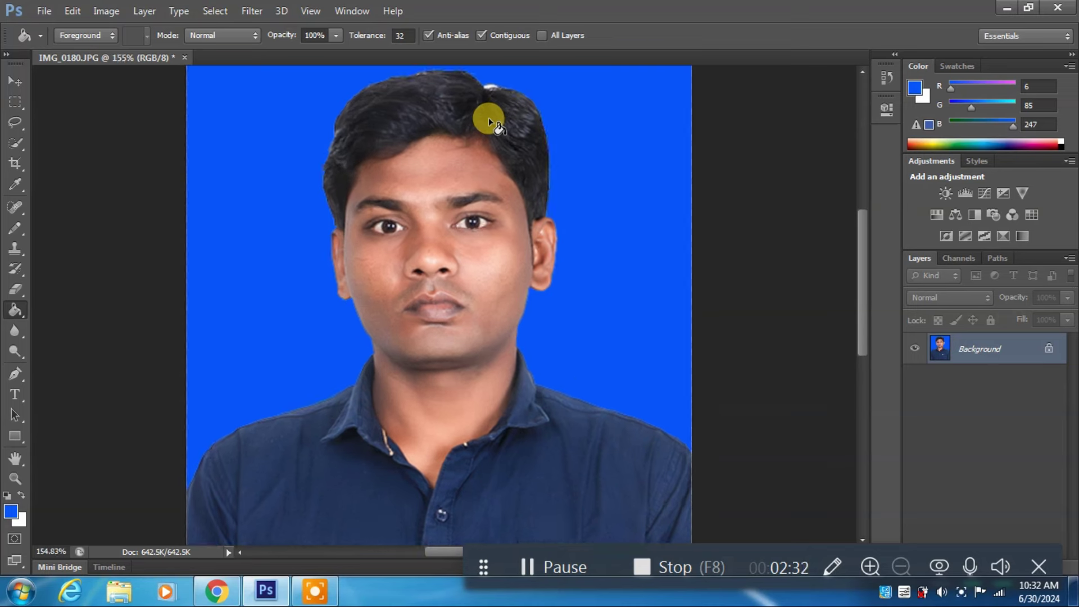
{"action": "scroll", "coordinate": [432, 240], "scroll_direction": "up", "scroll_amount": 2}
{"action": "scroll", "coordinate": [457, 236], "scroll_direction": "up", "scroll_amount": 2}
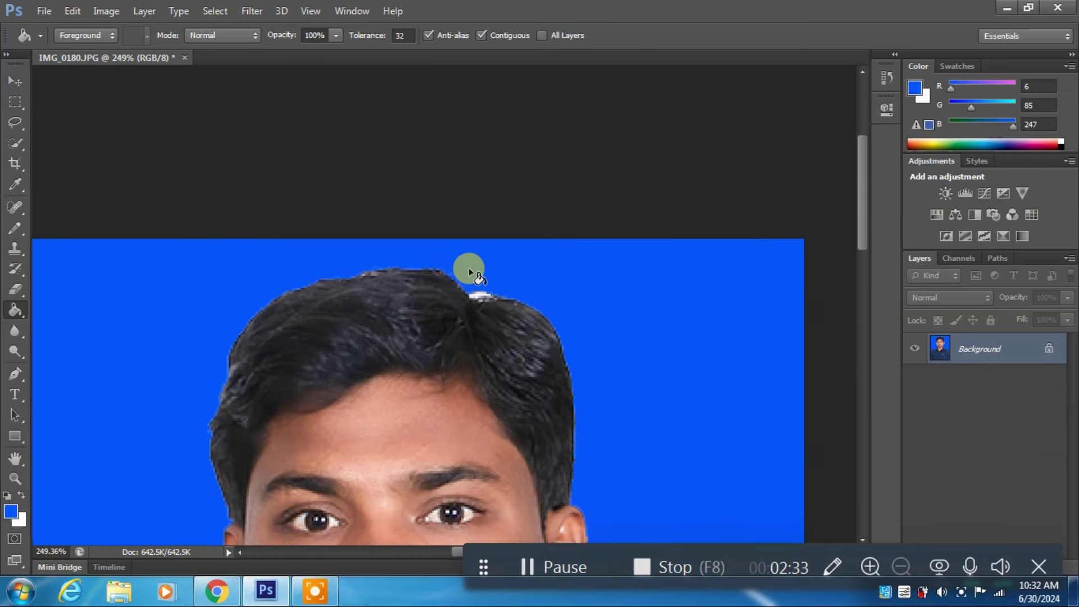
{"action": "scroll", "coordinate": [469, 272], "scroll_direction": "up", "scroll_amount": 2}
{"action": "left_click", "coordinate": [477, 303]}
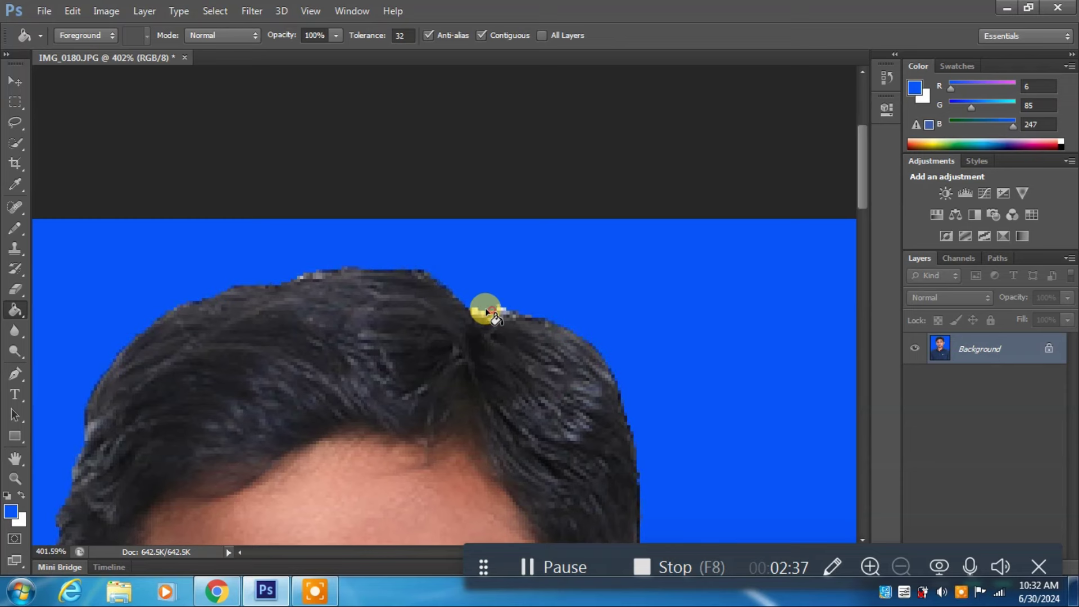
{"action": "left_click", "coordinate": [482, 309]}
{"action": "scroll", "coordinate": [481, 303], "scroll_direction": "down", "scroll_amount": 3}
{"action": "scroll", "coordinate": [500, 301], "scroll_direction": "down", "scroll_amount": 2}
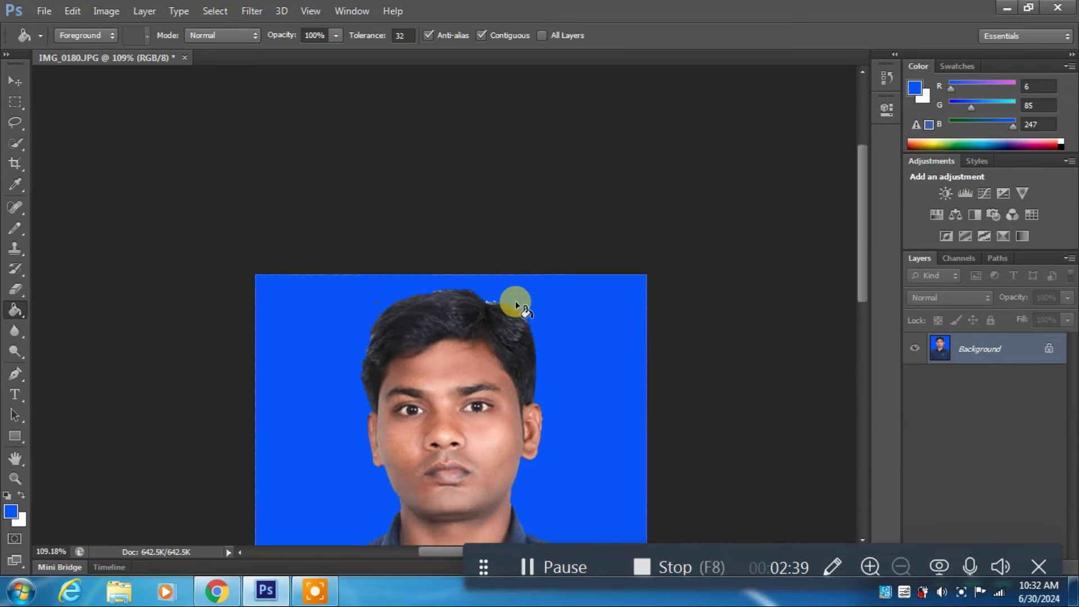
{"action": "scroll", "coordinate": [402, 225], "scroll_direction": "down", "scroll_amount": 1}
{"action": "scroll", "coordinate": [442, 150], "scroll_direction": "up", "scroll_amount": 2}
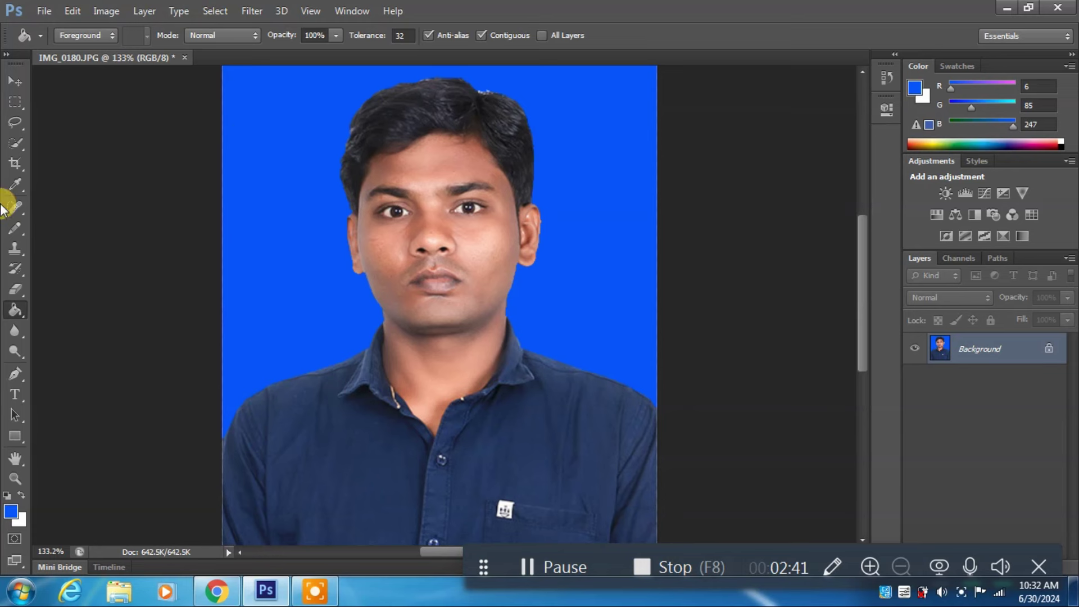
Switch to the Brush tool to touch up stray pixels along the hair edge.
{"action": "key", "text": "b"}
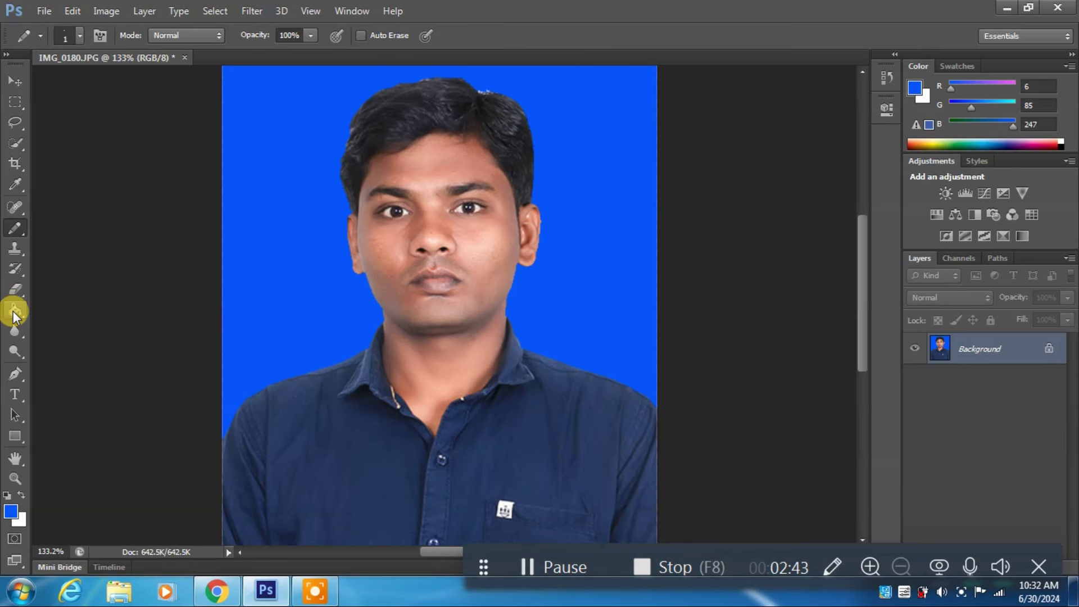
{"action": "left_click", "coordinate": [14, 313]}
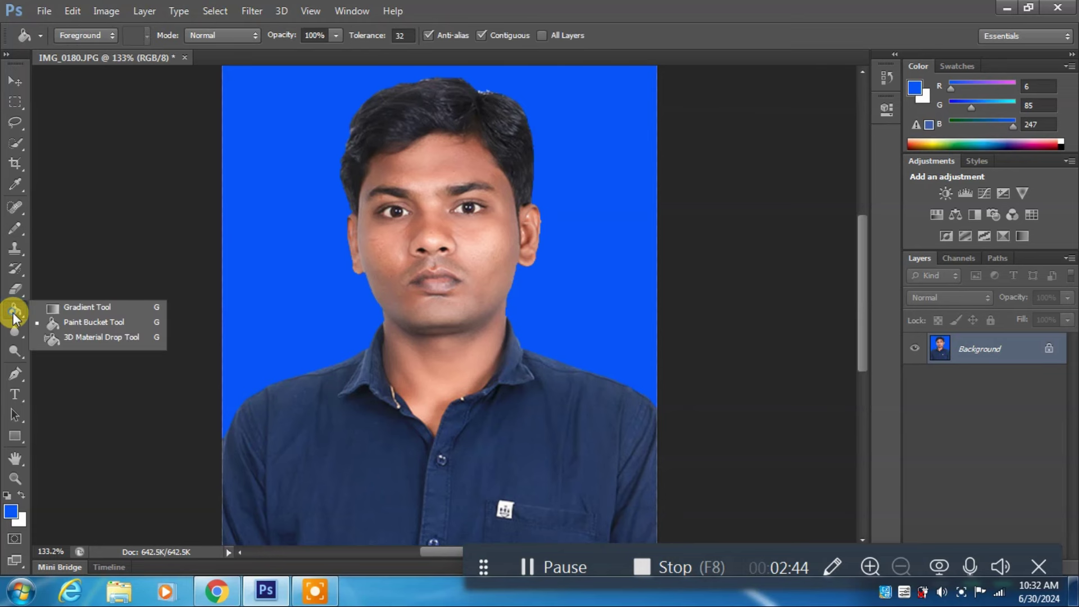
{"action": "right_click", "coordinate": [16, 224]}
{"action": "left_click", "coordinate": [56, 223]}
{"action": "scroll", "coordinate": [466, 80], "scroll_direction": "up", "scroll_amount": 1}
{"action": "scroll", "coordinate": [465, 80], "scroll_direction": "up", "scroll_amount": 2}
{"action": "scroll", "coordinate": [494, 86], "scroll_direction": "up", "scroll_amount": 1}
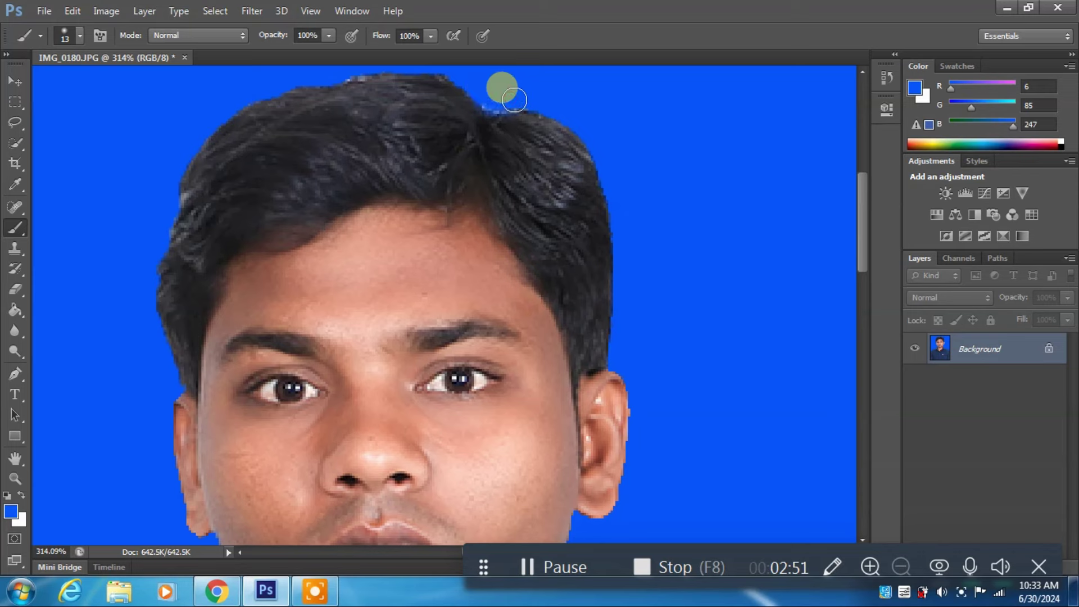
{"action": "scroll", "coordinate": [492, 97], "scroll_direction": "down", "scroll_amount": 3}
{"action": "scroll", "coordinate": [514, 101], "scroll_direction": "down", "scroll_amount": 3}
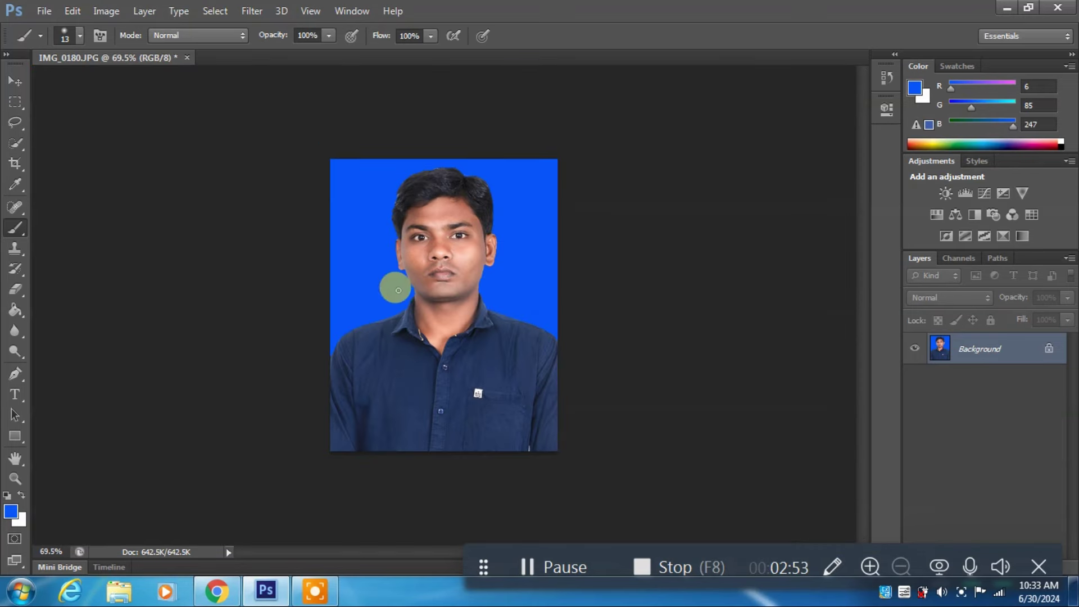
{"action": "scroll", "coordinate": [397, 284], "scroll_direction": "up", "scroll_amount": 1}
In Selective Color, set Black to -43 for Reds and +41 for Greens.
{"action": "left_click", "coordinate": [15, 78]}
{"action": "left_click", "coordinate": [106, 12]}
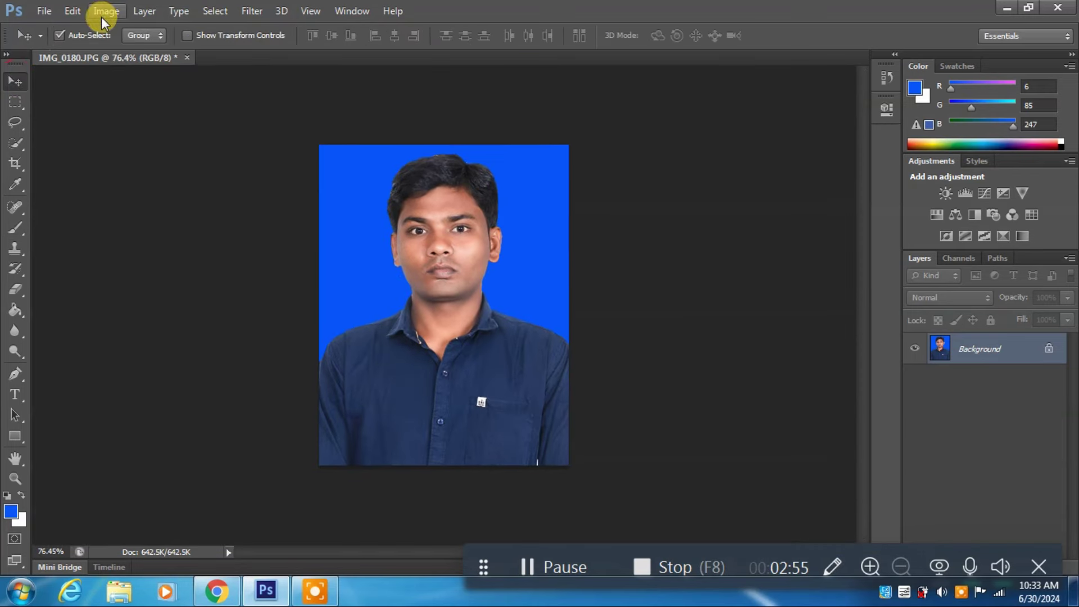
{"action": "left_click", "coordinate": [336, 289]}
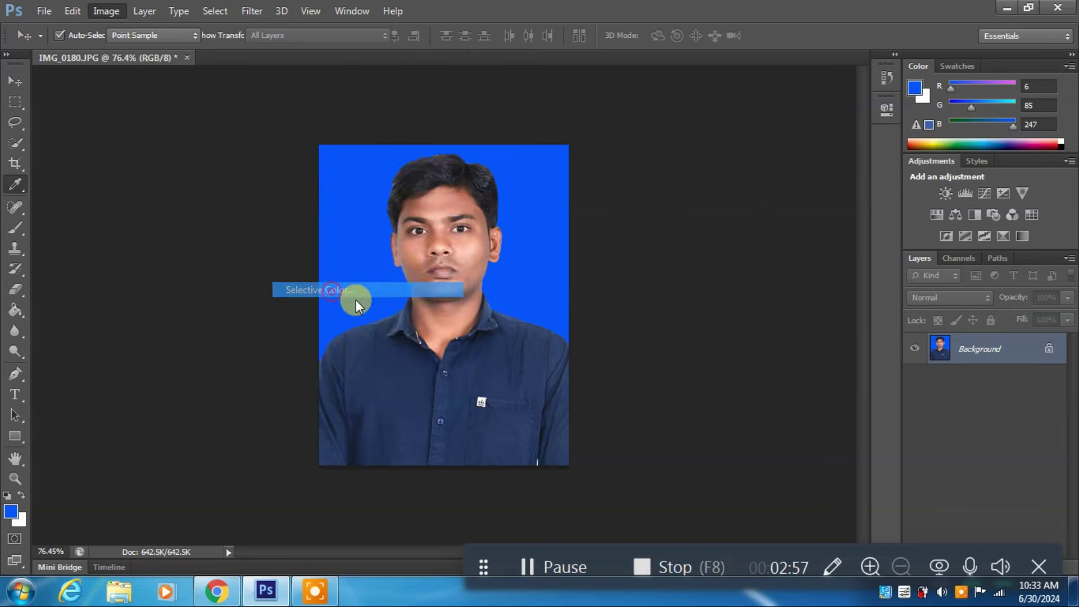
{"action": "left_click_drag", "start_coordinate": [308, 116], "coordinate": [703, 140]}
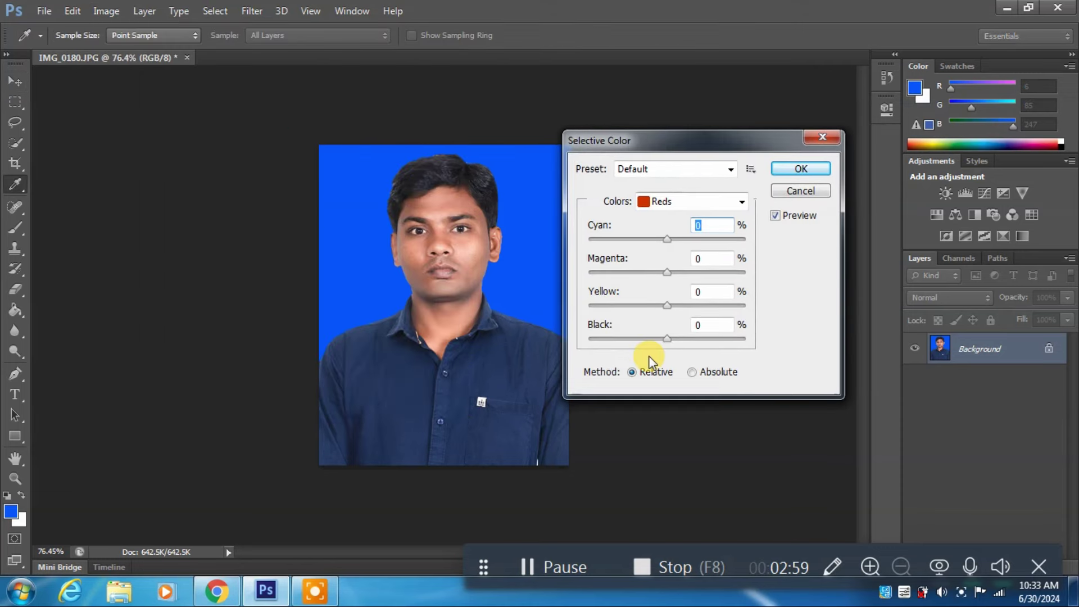
{"action": "left_click_drag", "start_coordinate": [643, 338], "coordinate": [632, 338]}
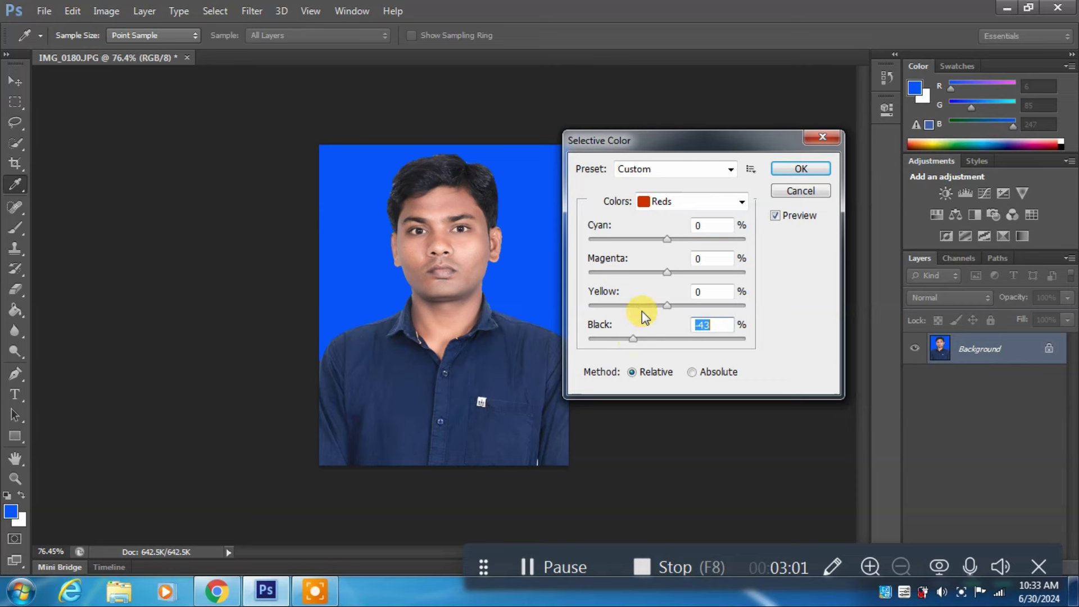
{"action": "left_click", "coordinate": [659, 201]}
{"action": "left_click", "coordinate": [662, 243]}
{"action": "left_click_drag", "start_coordinate": [691, 339], "coordinate": [639, 339]}
Tweak Black for Blacks (+9) and Yellows, then apply the Selective Color correction.
{"action": "left_click", "coordinate": [652, 201]}
{"action": "left_click", "coordinate": [660, 234]}
{"action": "left_click", "coordinate": [666, 201]}
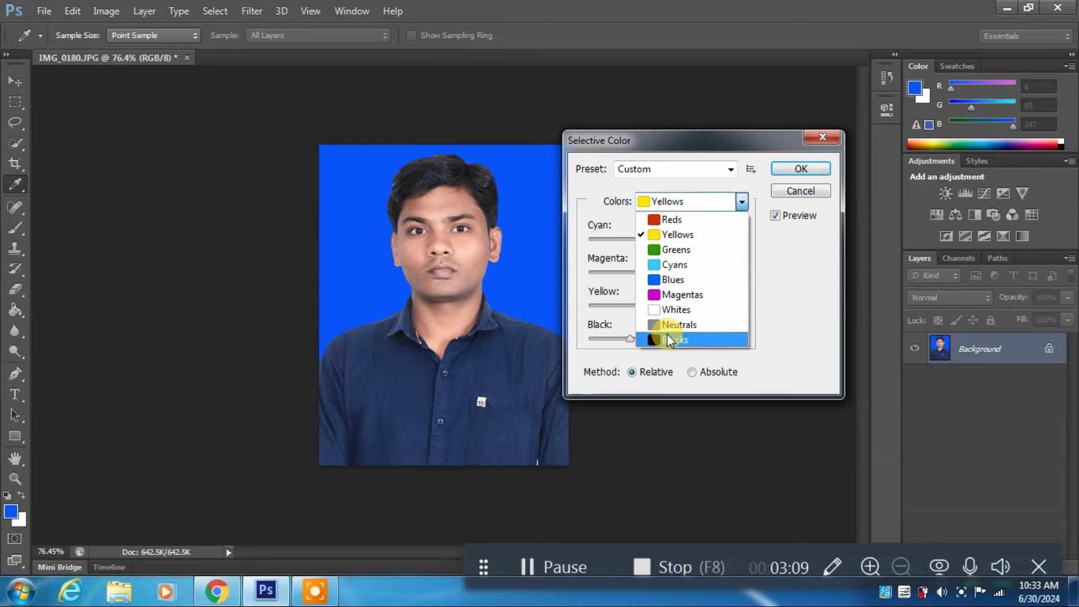
{"action": "left_click", "coordinate": [667, 337]}
{"action": "left_click", "coordinate": [673, 338]}
{"action": "left_click", "coordinate": [675, 201]}
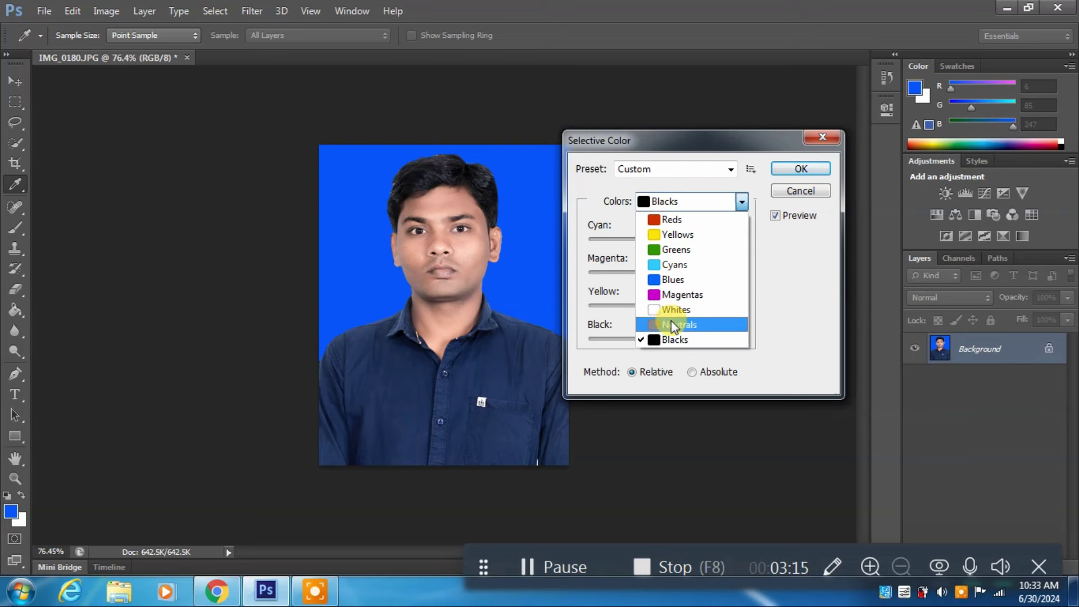
{"action": "left_click", "coordinate": [671, 235]}
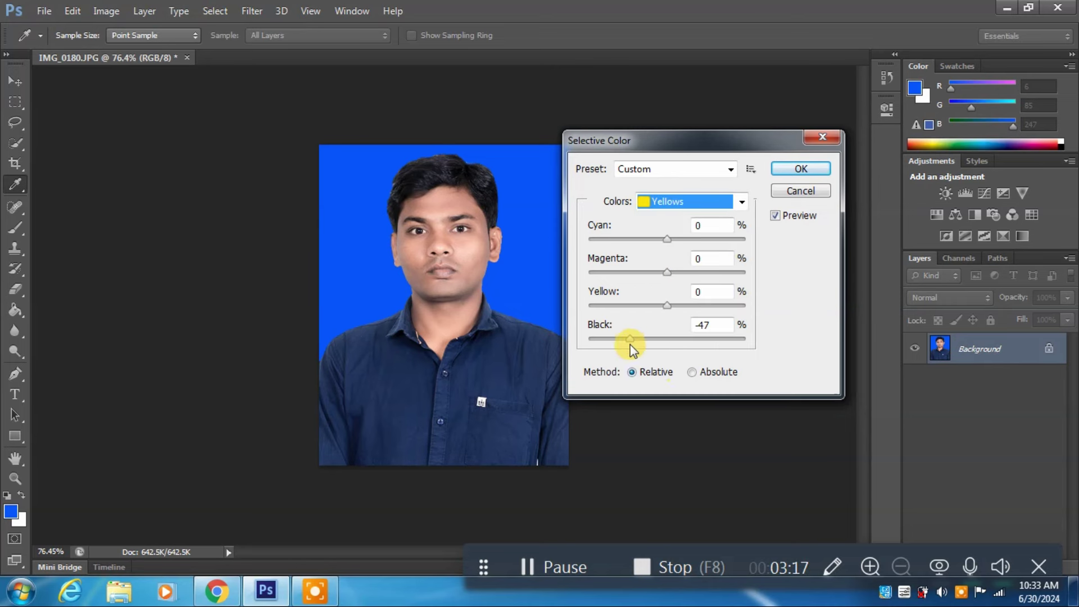
{"action": "left_click_drag", "start_coordinate": [635, 338], "coordinate": [652, 338]}
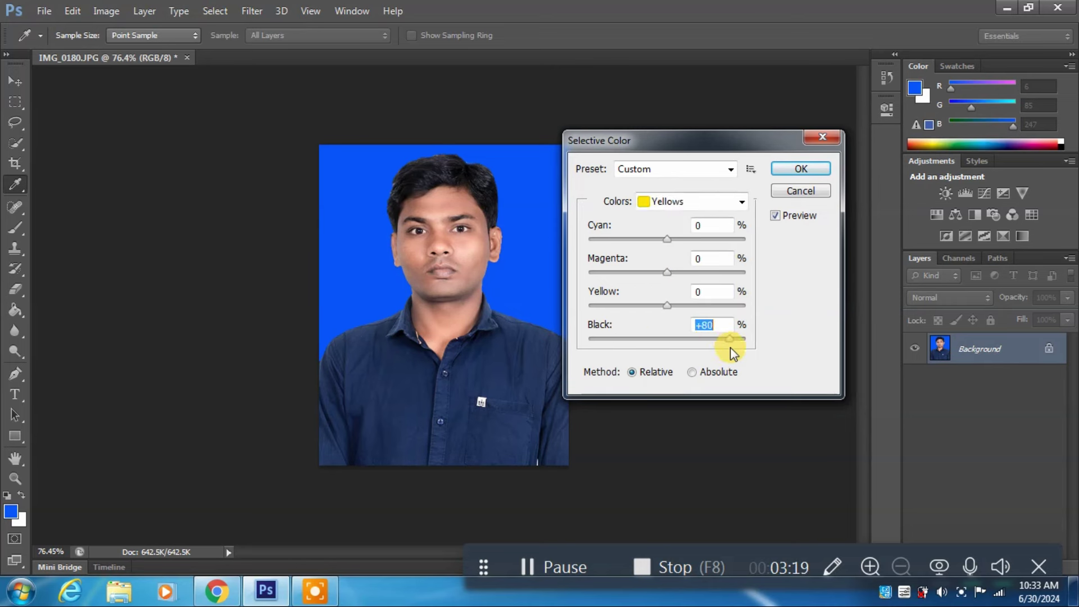
{"action": "left_click", "coordinate": [783, 169]}
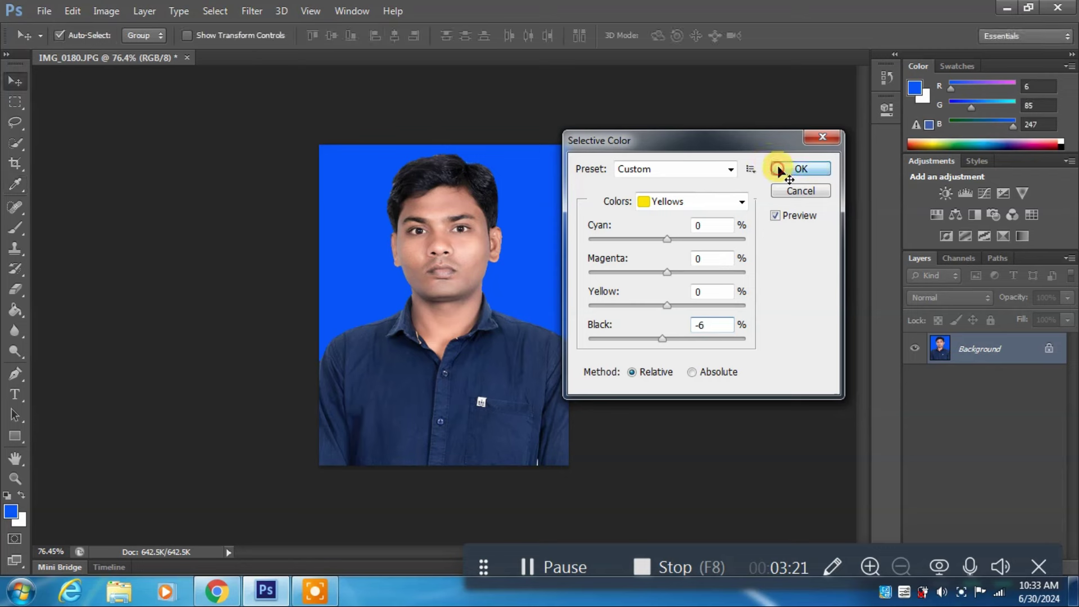
{"action": "left_click", "coordinate": [106, 11]}
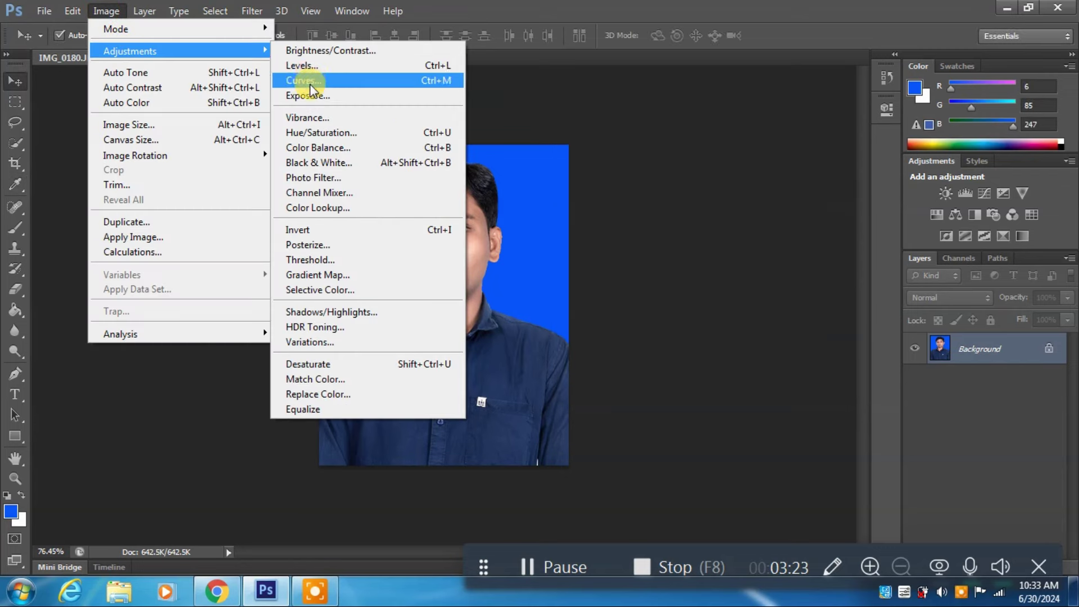
Apply Levels with input values 21, 1.20 and 231.
{"action": "left_click", "coordinate": [301, 68]}
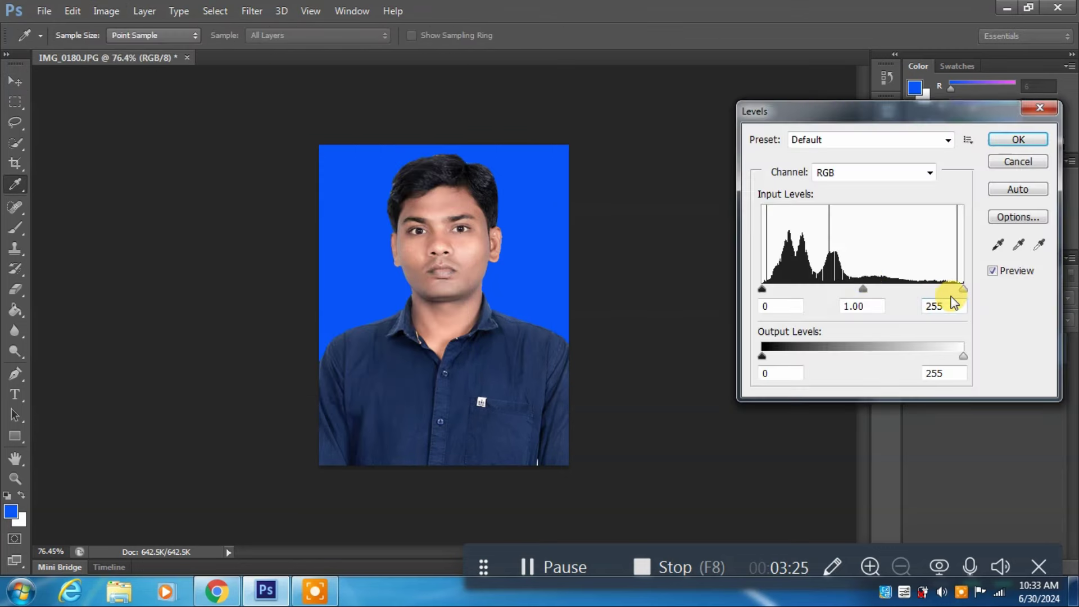
{"action": "left_click_drag", "start_coordinate": [962, 288], "coordinate": [944, 289]}
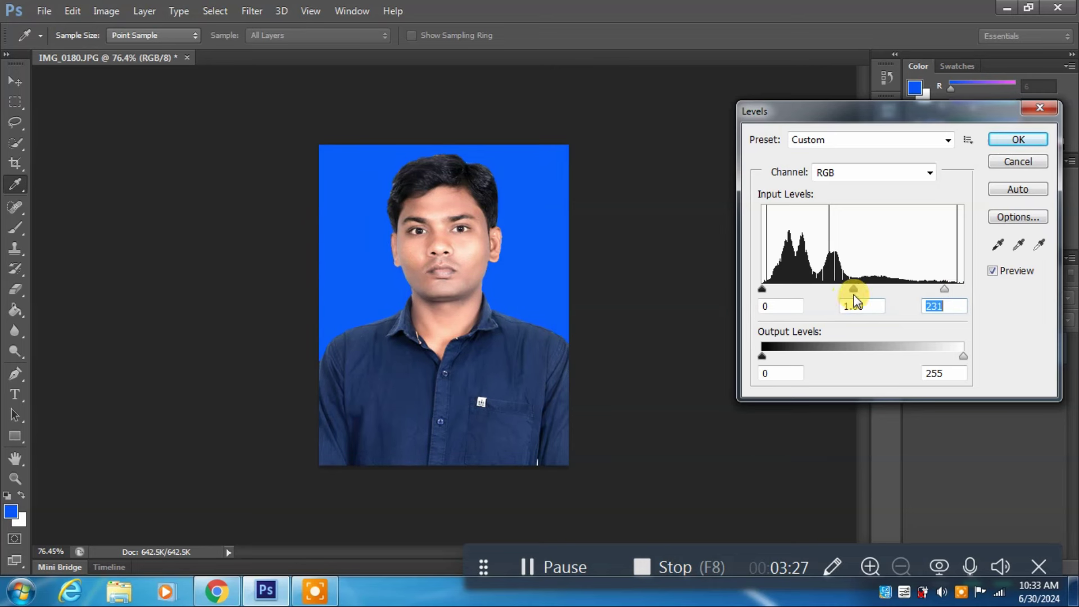
{"action": "left_click_drag", "start_coordinate": [852, 290], "coordinate": [841, 289]}
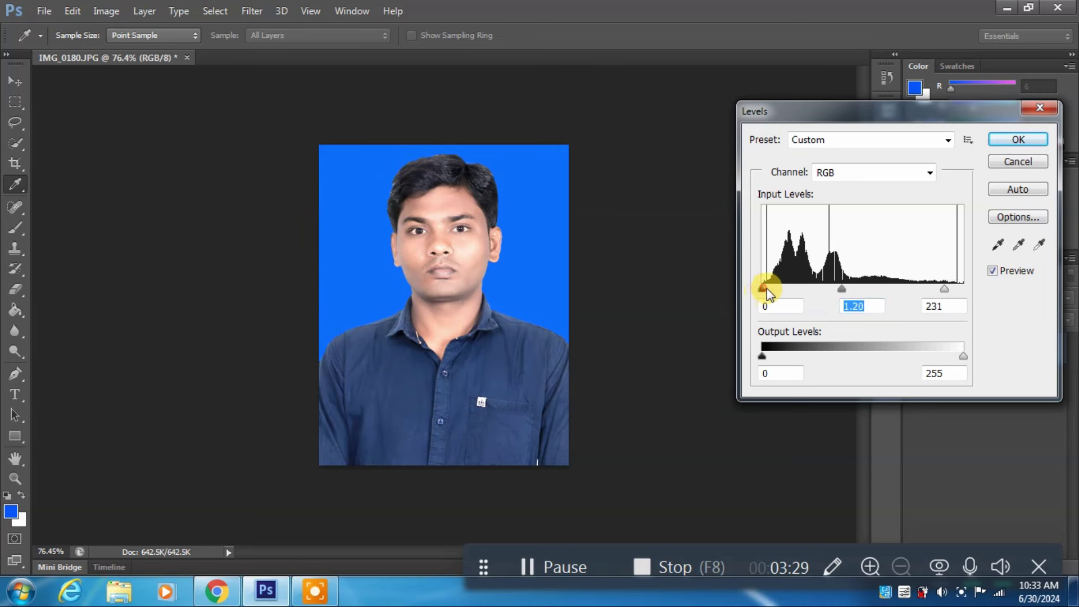
{"action": "left_click_drag", "start_coordinate": [767, 288], "coordinate": [778, 285]}
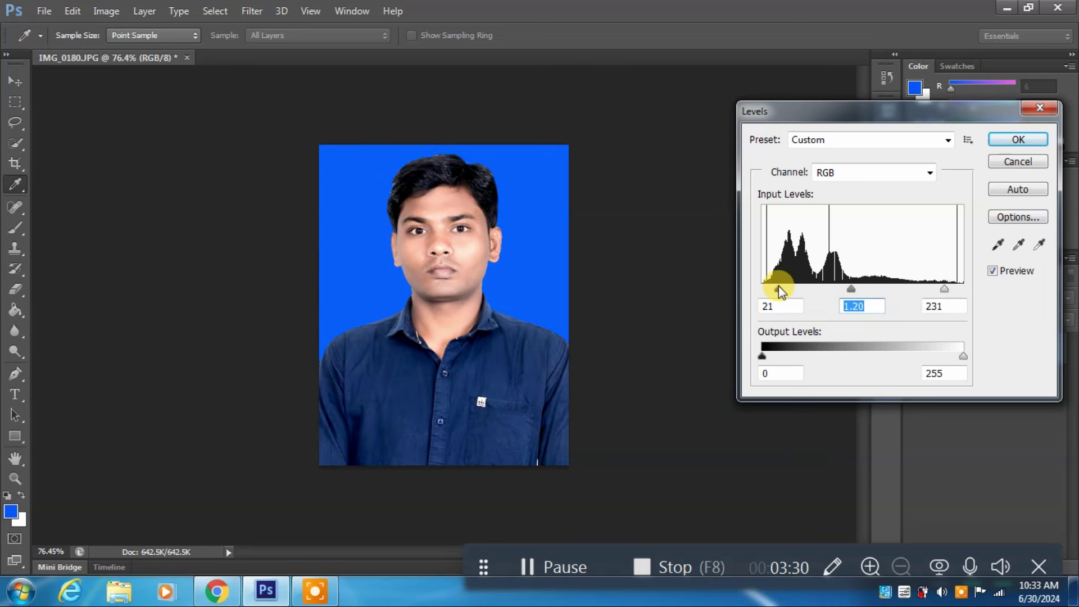
{"action": "left_click", "coordinate": [1018, 140]}
Apply the Imagenomic Noiseware noise-reduction filter to the photo.
{"action": "left_click", "coordinate": [249, 13]}
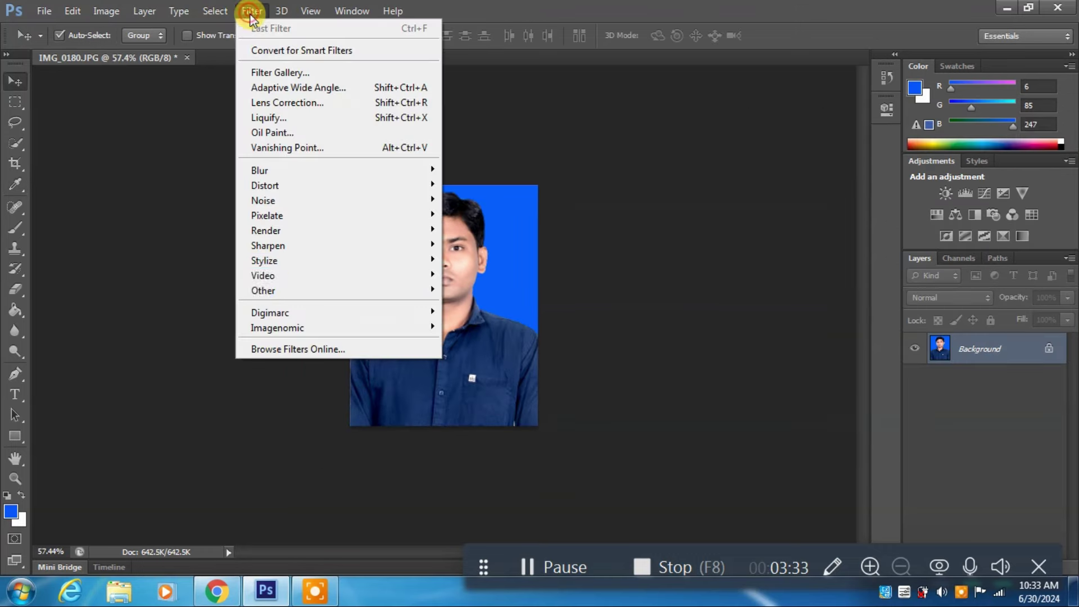
{"action": "left_click", "coordinate": [471, 329]}
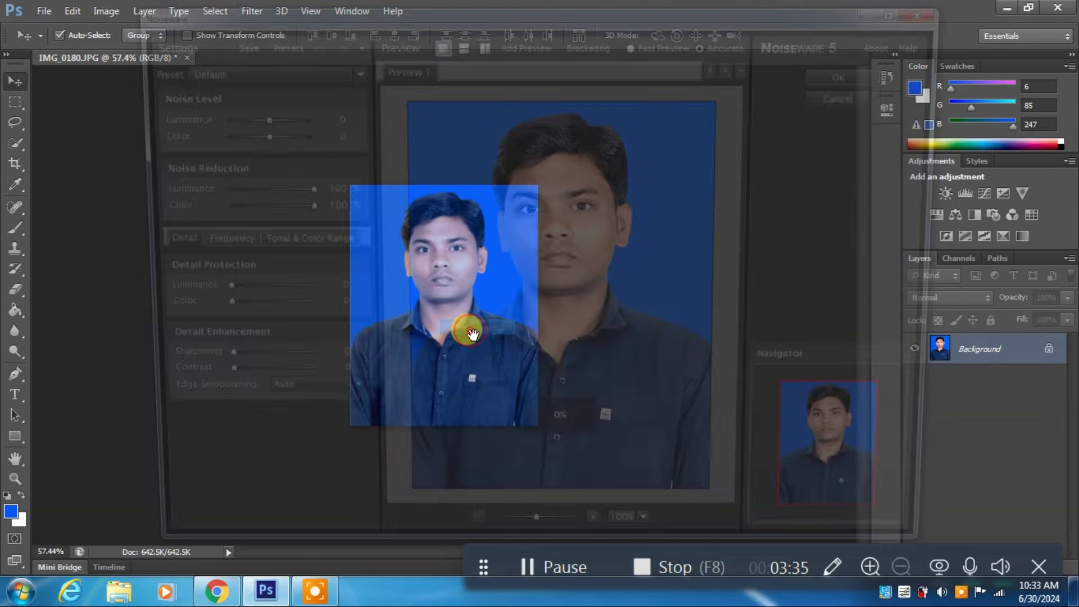
{"action": "left_click", "coordinate": [840, 76]}
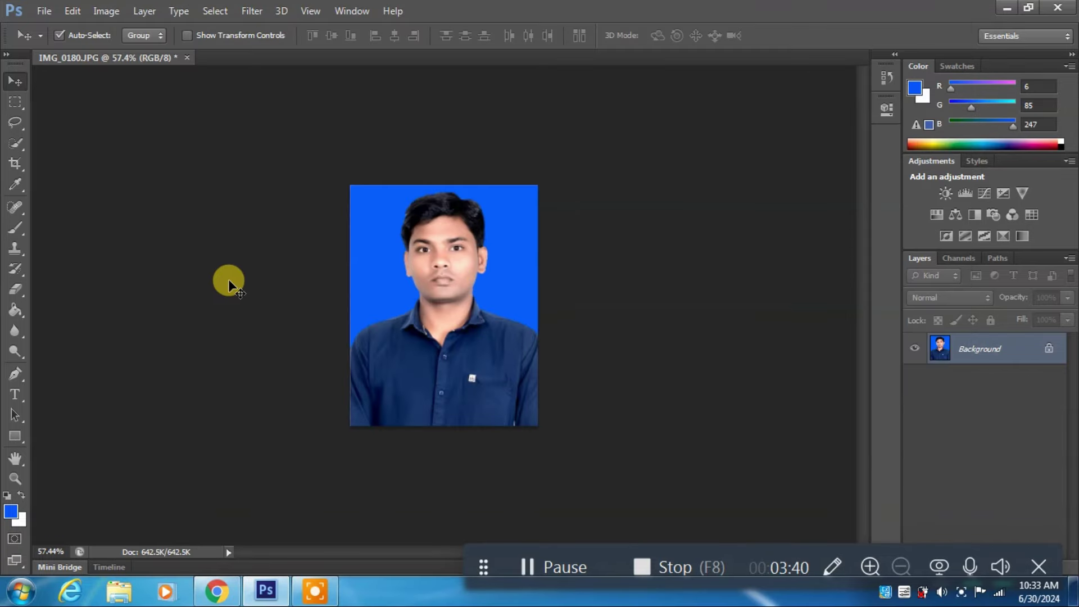
Select and copy the entire passport portrait.
{"action": "key", "text": "ctrl+a"}
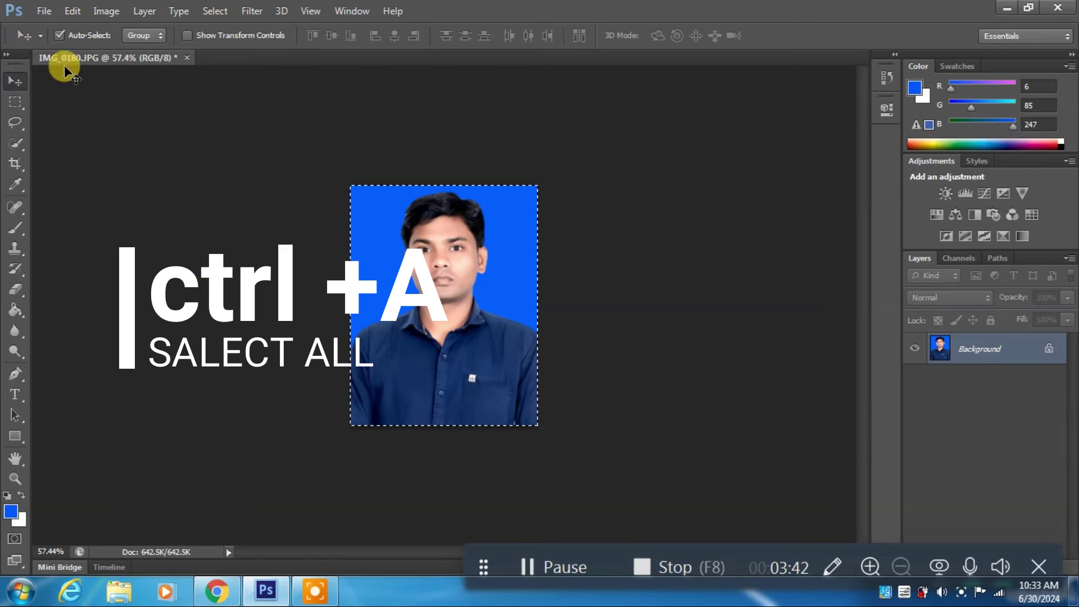
{"action": "left_click", "coordinate": [72, 10]}
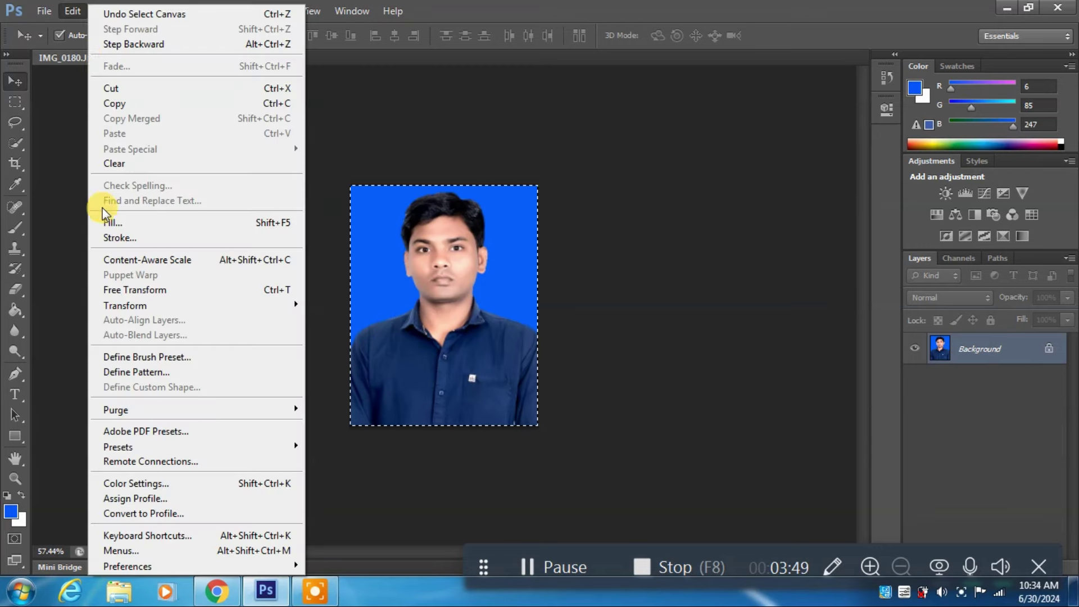
{"action": "left_click", "coordinate": [223, 105]}
Create a new Photo-preset Landscape 4 x 6 inch document at 300 pixels/inch.
{"action": "left_click", "coordinate": [43, 11]}
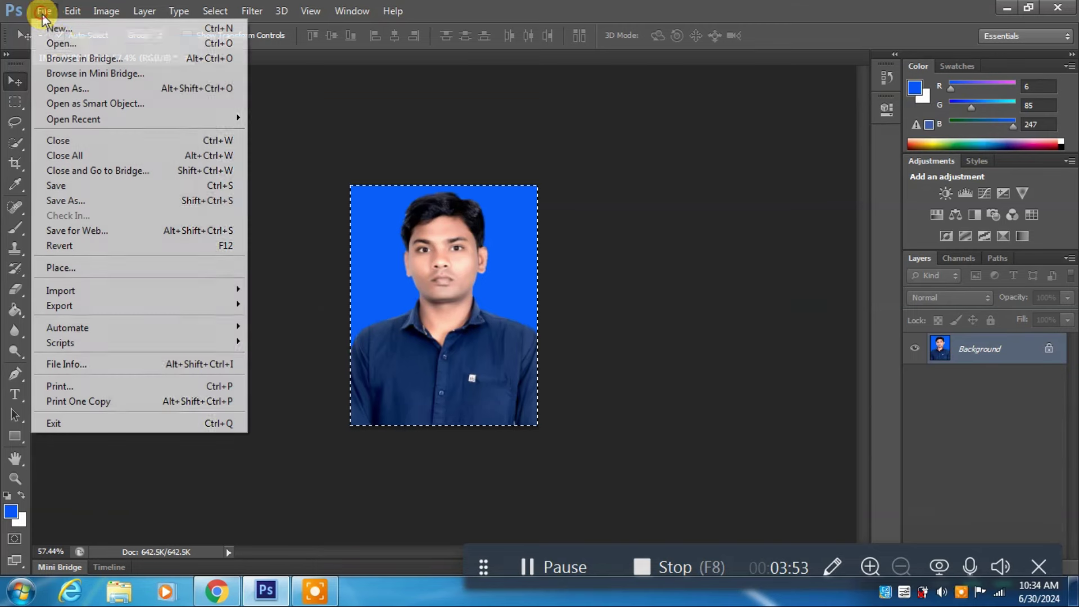
{"action": "left_click", "coordinate": [56, 28]}
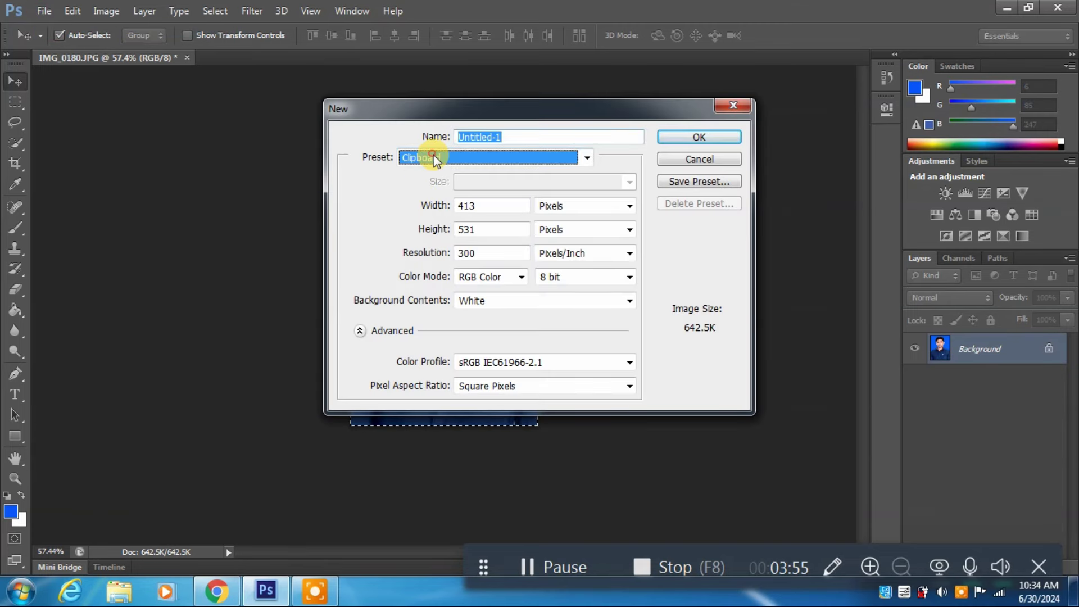
{"action": "left_click", "coordinate": [435, 158]}
{"action": "left_click", "coordinate": [430, 236]}
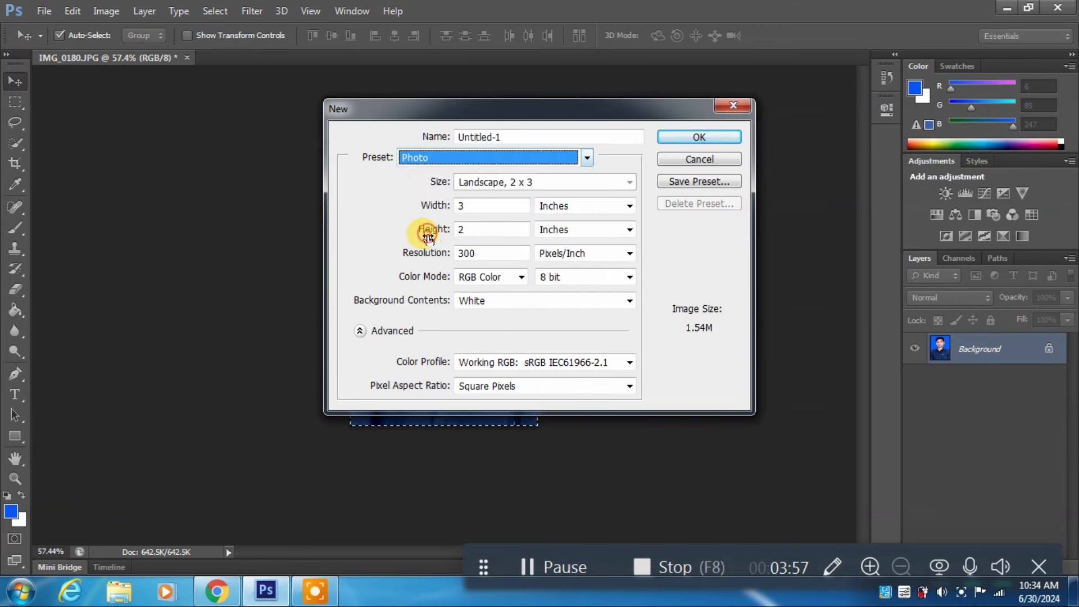
{"action": "left_click", "coordinate": [487, 185]}
{"action": "left_click", "coordinate": [490, 211]}
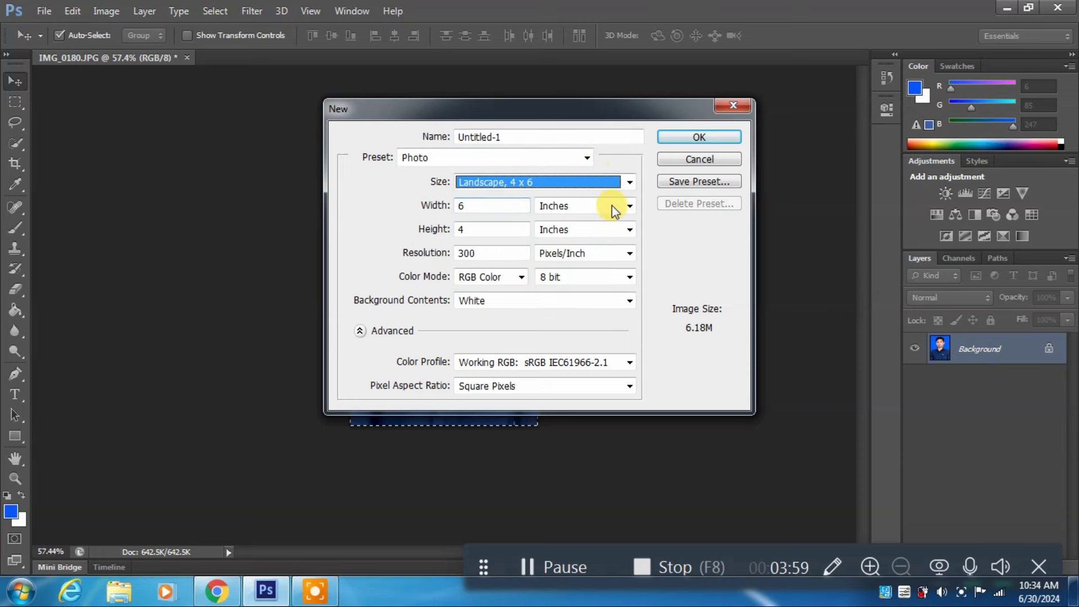
{"action": "left_click", "coordinate": [689, 139]}
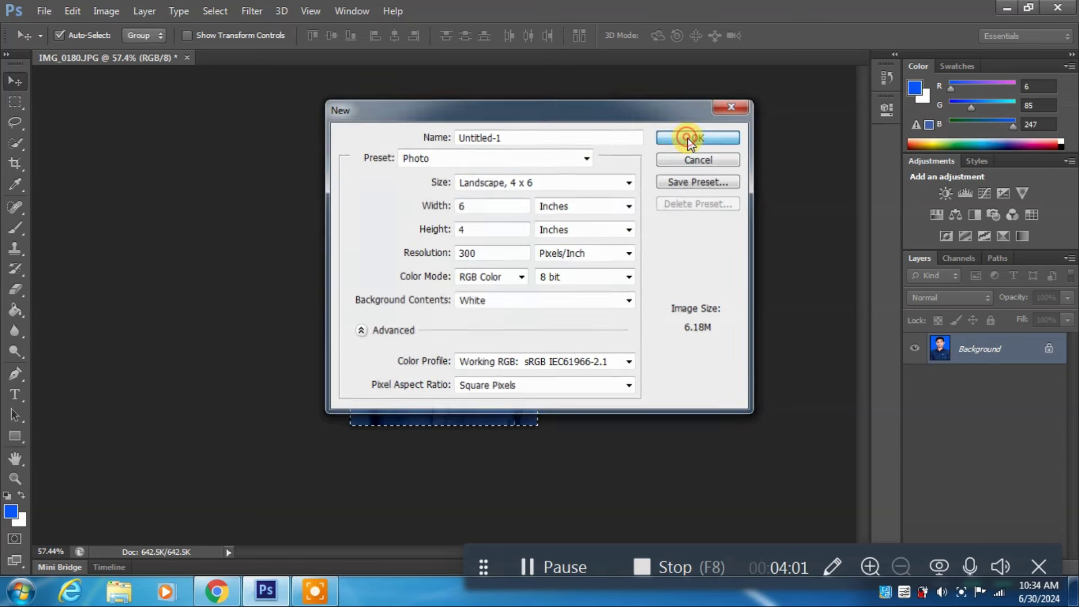
Paste the portrait onto the new sheet and place it in the top-left corner.
{"action": "left_click", "coordinate": [73, 11]}
{"action": "left_click", "coordinate": [109, 132]}
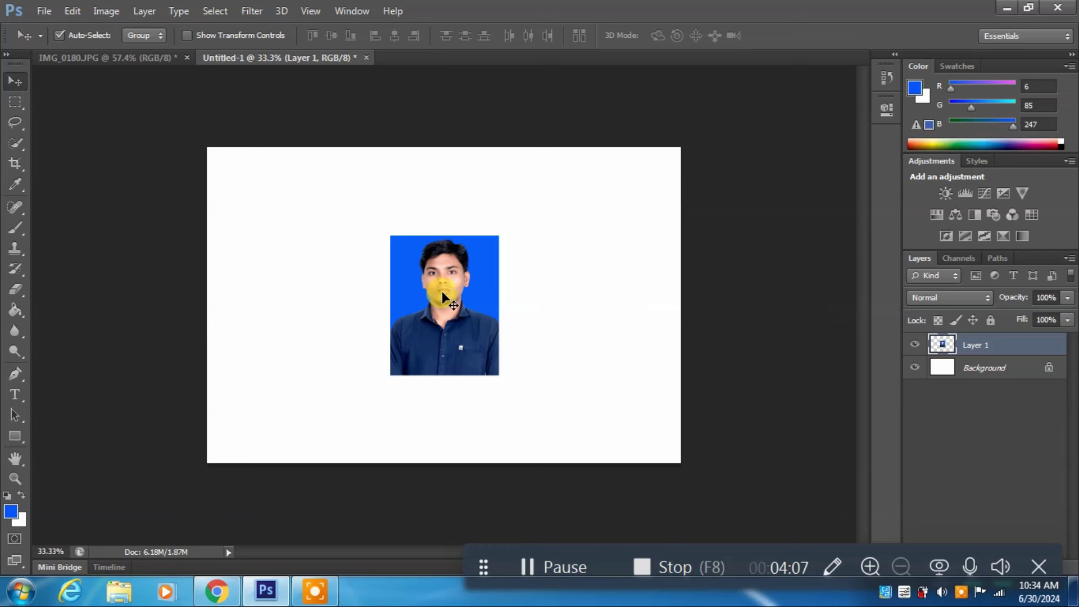
{"action": "left_click_drag", "start_coordinate": [442, 291], "coordinate": [267, 214]}
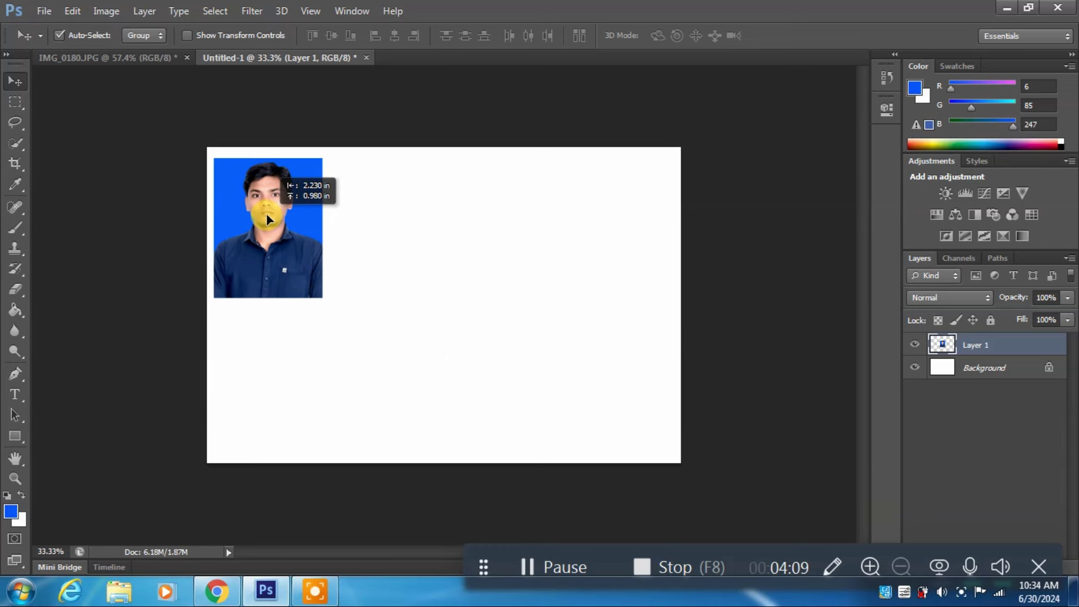
{"action": "left_click_drag", "start_coordinate": [266, 214], "coordinate": [266, 211]}
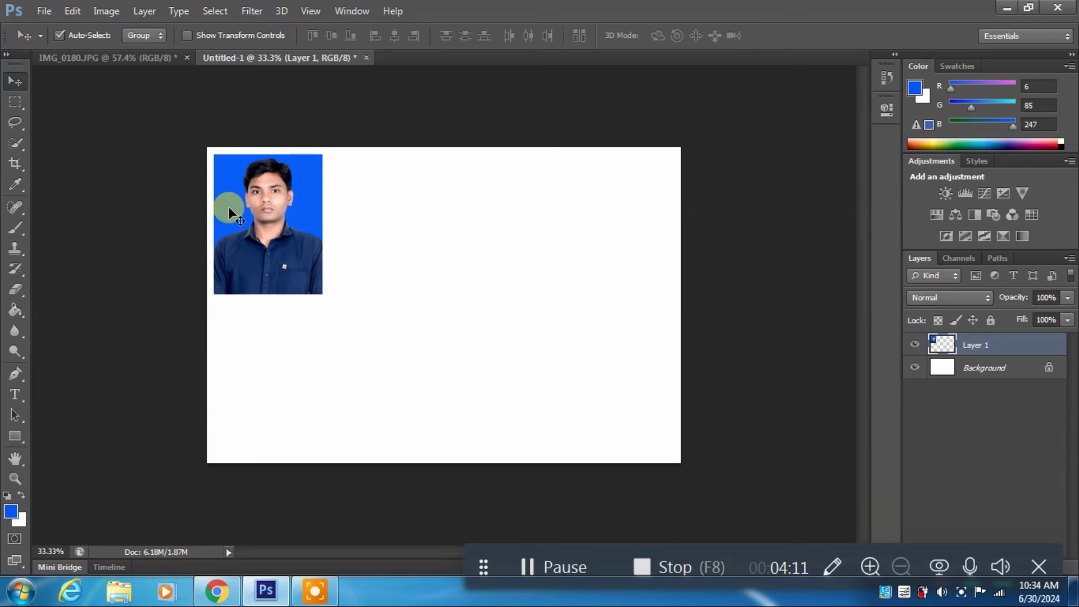
Add a thin black 3 px stroke border around the photo.
{"action": "left_click", "coordinate": [73, 11]}
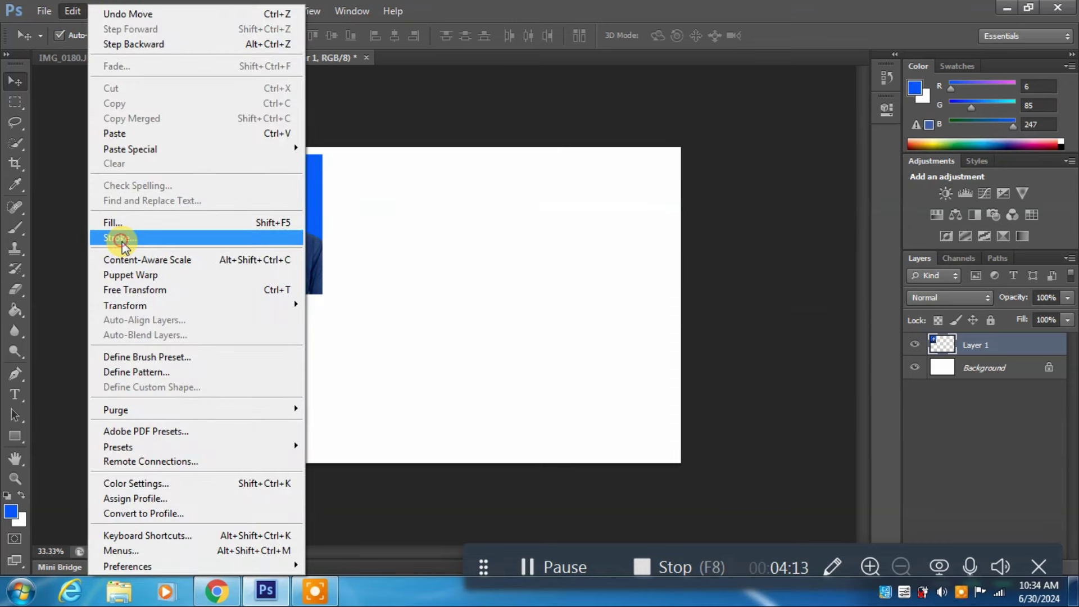
{"action": "left_click", "coordinate": [123, 243]}
{"action": "left_click", "coordinate": [480, 185]}
{"action": "left_click_drag", "start_coordinate": [498, 231], "coordinate": [622, 333]}
{"action": "left_click", "coordinate": [703, 133]}
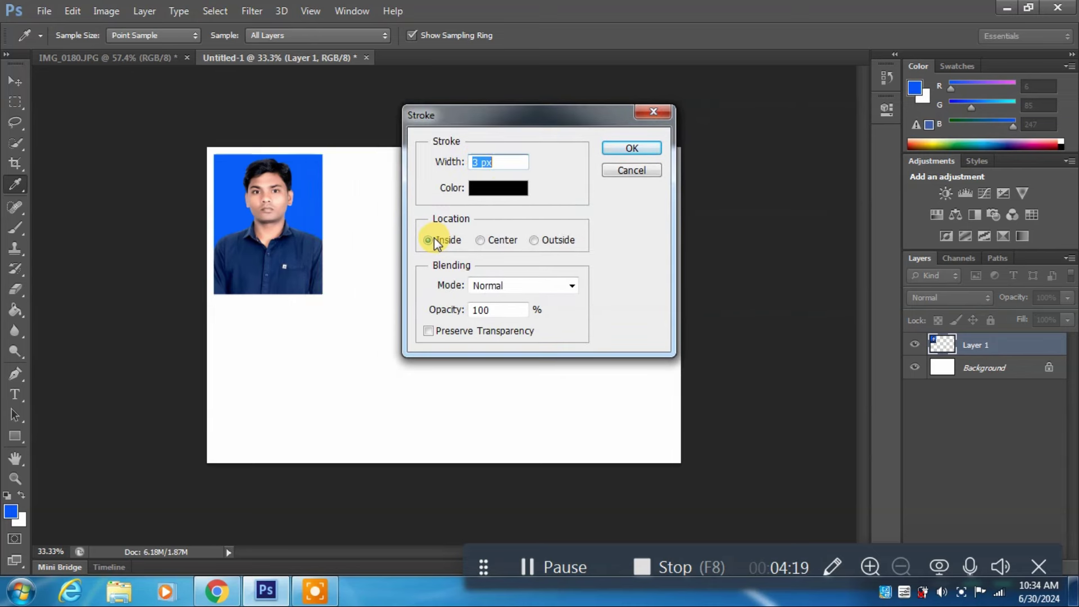
{"action": "left_click", "coordinate": [619, 149]}
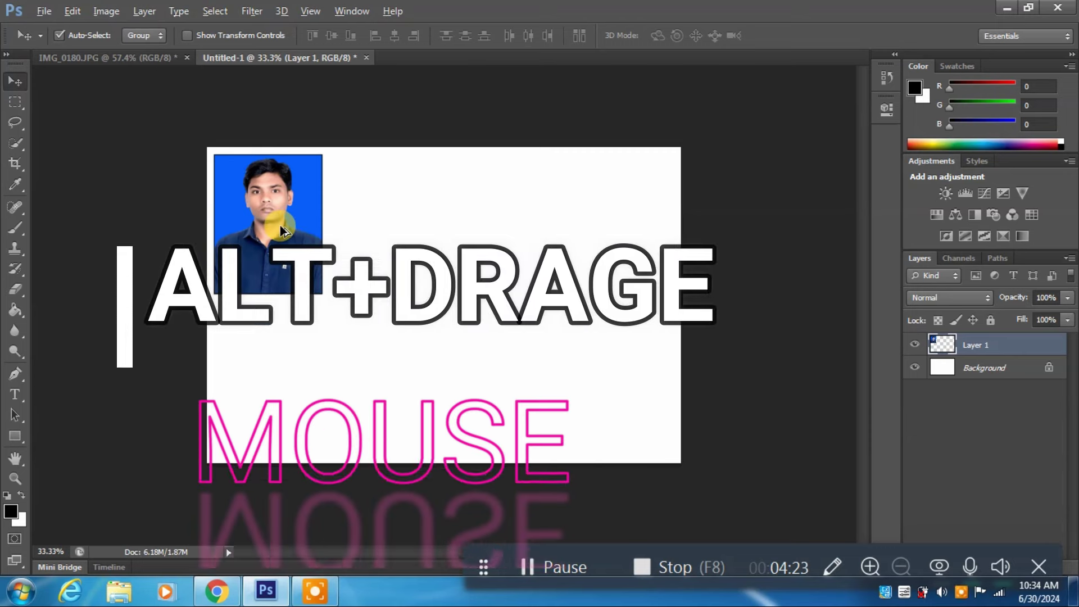
Alt-drag copies of the bordered photo to make a top row of four.
{"action": "left_click_drag", "start_coordinate": [281, 229], "coordinate": [400, 233]}
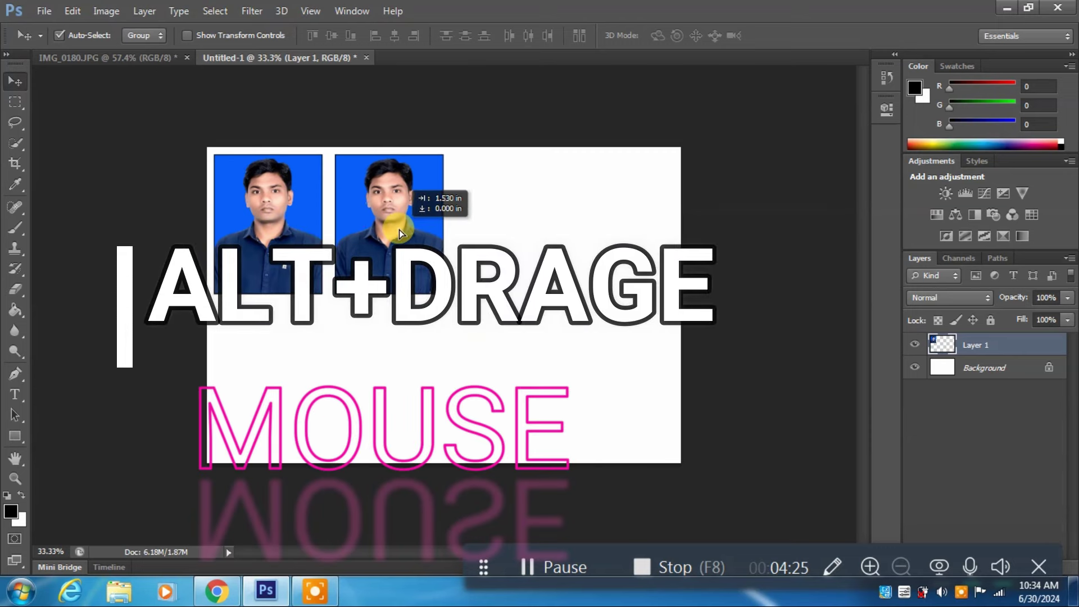
{"action": "mouse_move", "coordinate": [482, 344]}
{"action": "left_mouse_down"}
{"action": "mouse_move", "coordinate": [281, 200]}
{"action": "mouse_move", "coordinate": [528, 207]}
{"action": "mouse_move", "coordinate": [516, 207]}
{"action": "left_mouse_up"}
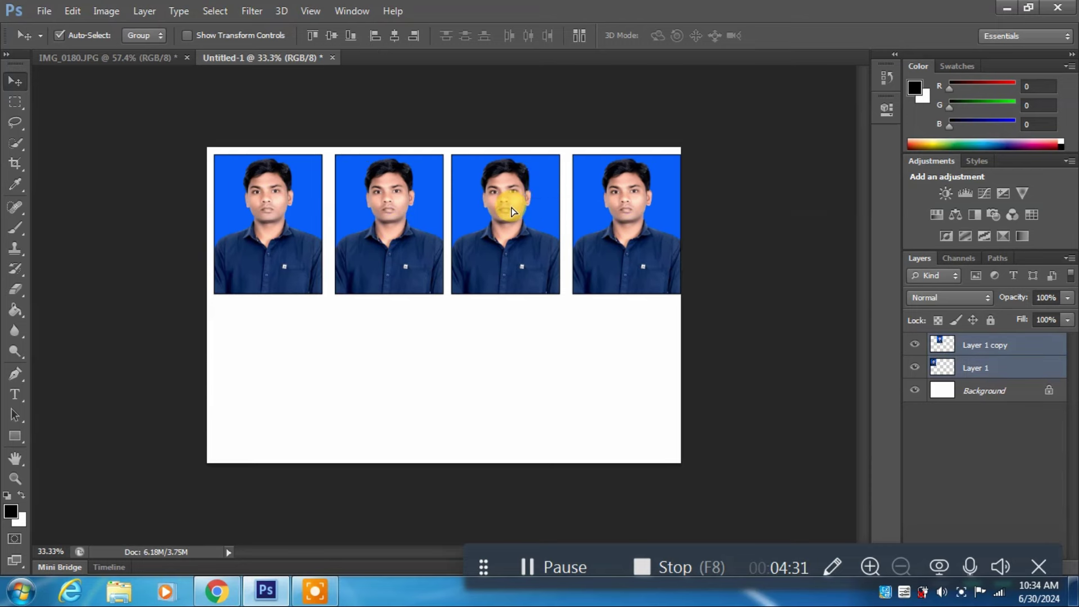
{"action": "left_click", "coordinate": [527, 328]}
{"action": "left_click", "coordinate": [274, 249]}
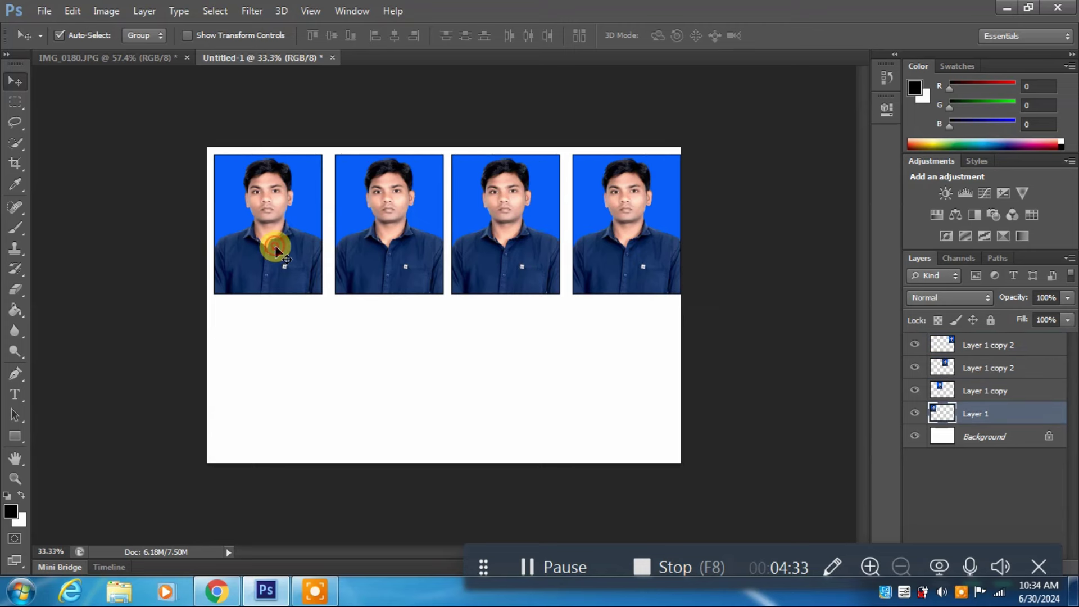
Even out the row's spacing, then duplicate all four photos into a second row below.
{"action": "left_click_drag", "start_coordinate": [275, 251], "coordinate": [272, 250]}
{"action": "left_click_drag", "start_coordinate": [378, 234], "coordinate": [372, 235]}
{"action": "left_click_drag", "start_coordinate": [480, 219], "coordinate": [475, 219]}
{"action": "left_click_drag", "start_coordinate": [594, 202], "coordinate": [599, 211]}
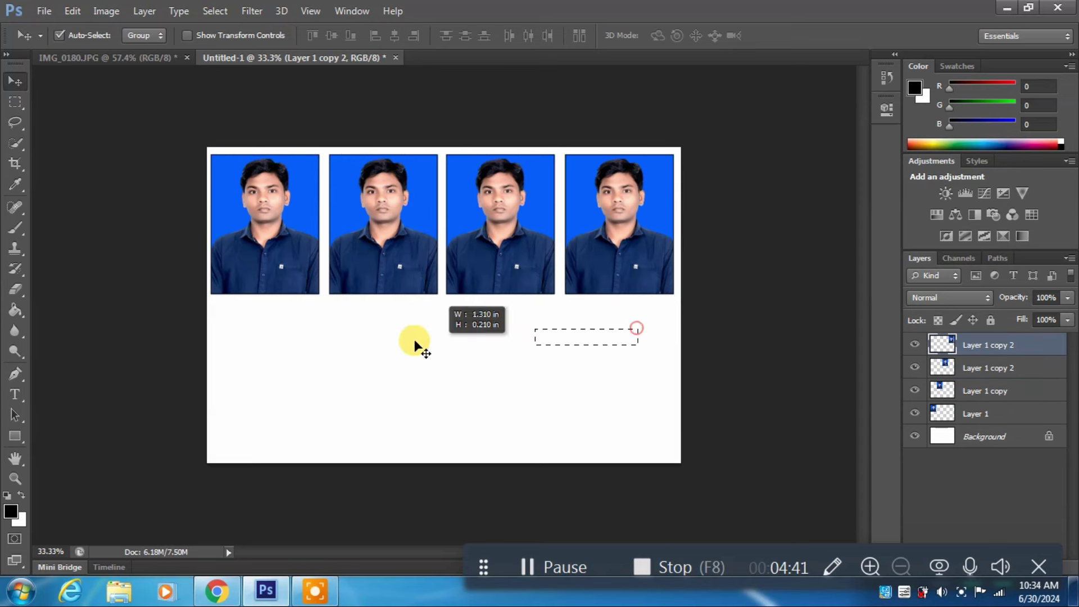
{"action": "left_click_drag", "start_coordinate": [637, 338], "coordinate": [197, 125]}
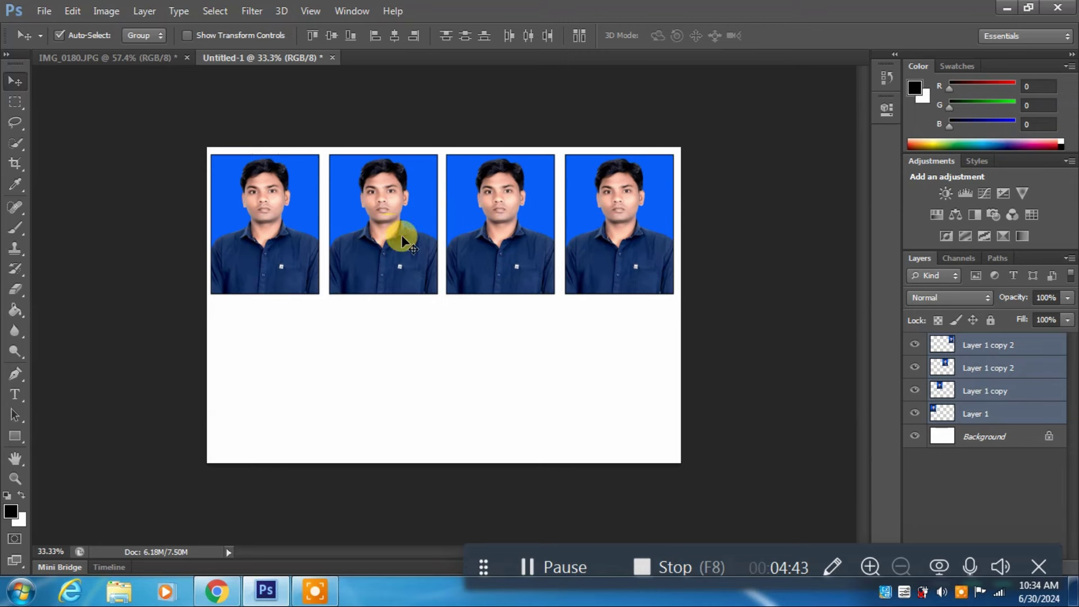
{"action": "left_click_drag", "start_coordinate": [393, 249], "coordinate": [397, 399], "text": "alt"}
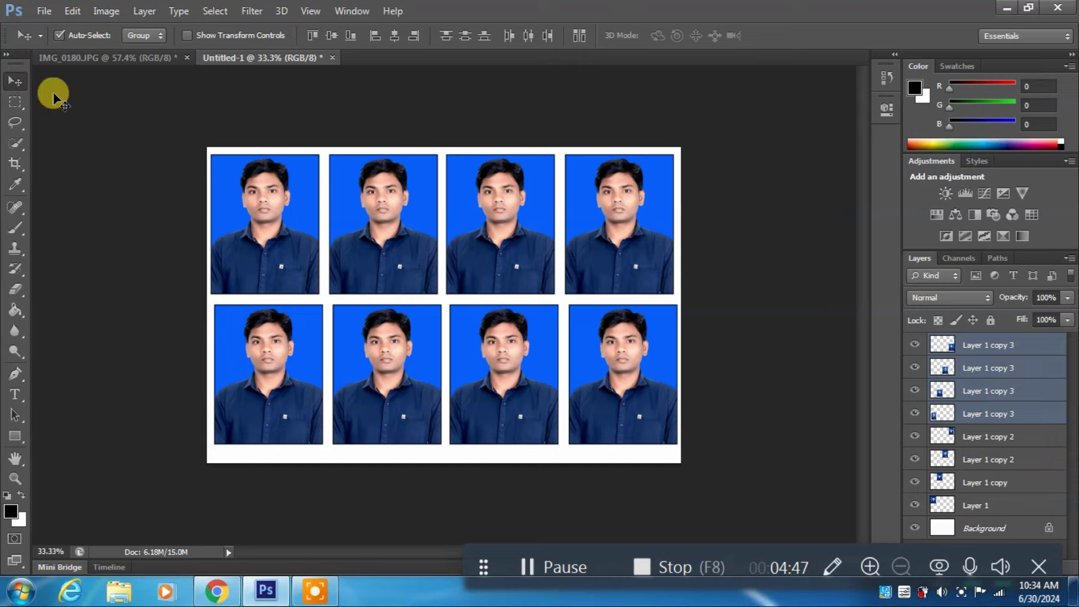
Save the photo sheet to the Desktop as the JPEG file Untitled-1.jpg, accepting the JPEG options.
{"action": "left_click", "coordinate": [44, 11]}
{"action": "left_click", "coordinate": [49, 201]}
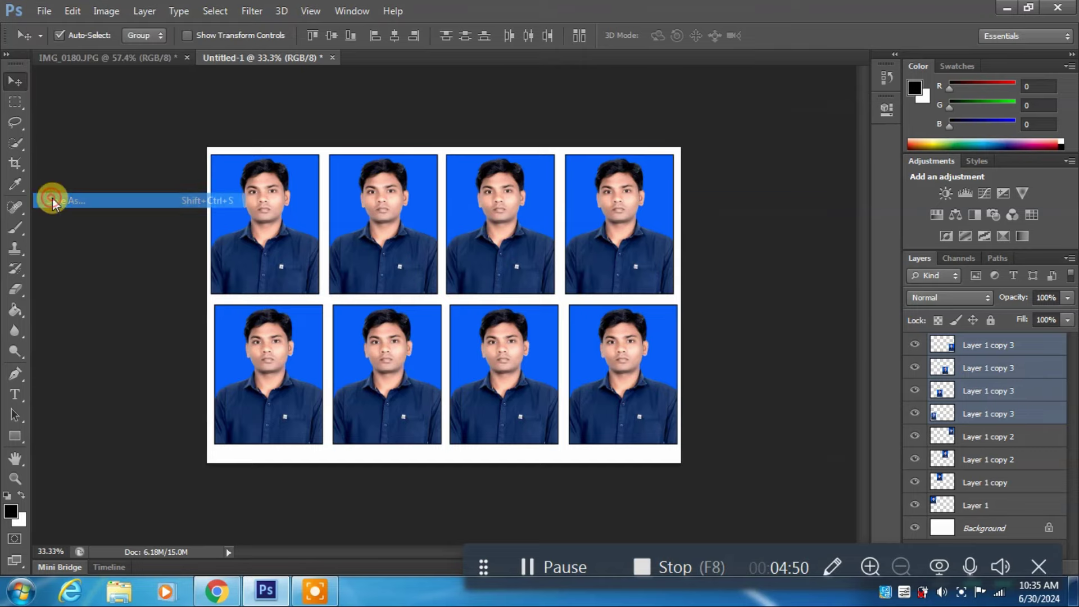
{"action": "left_click", "coordinate": [514, 376]}
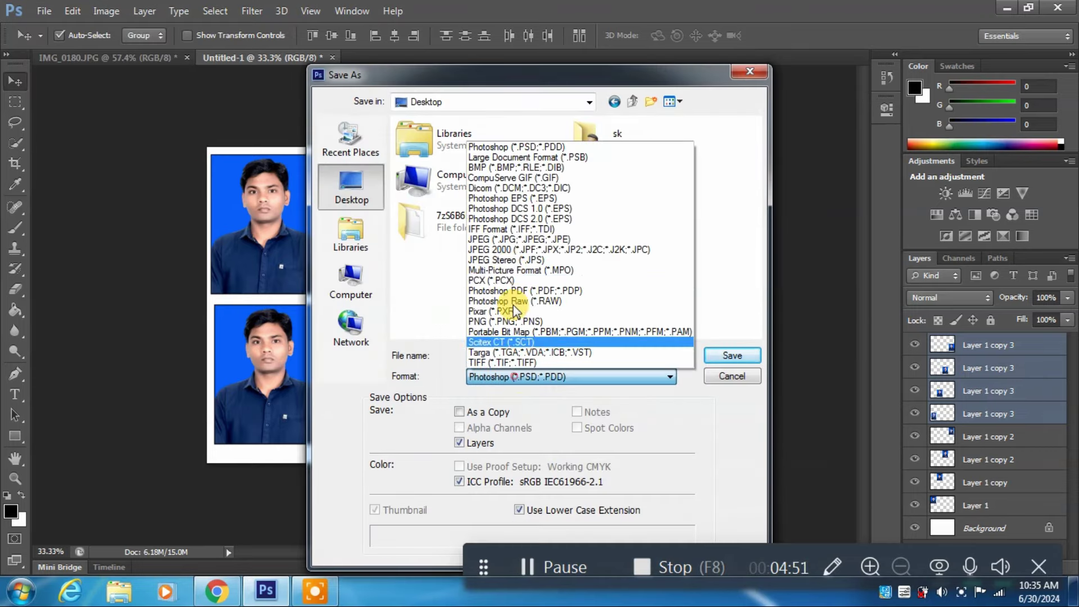
{"action": "left_click", "coordinate": [499, 242]}
{"action": "left_click", "coordinate": [722, 356]}
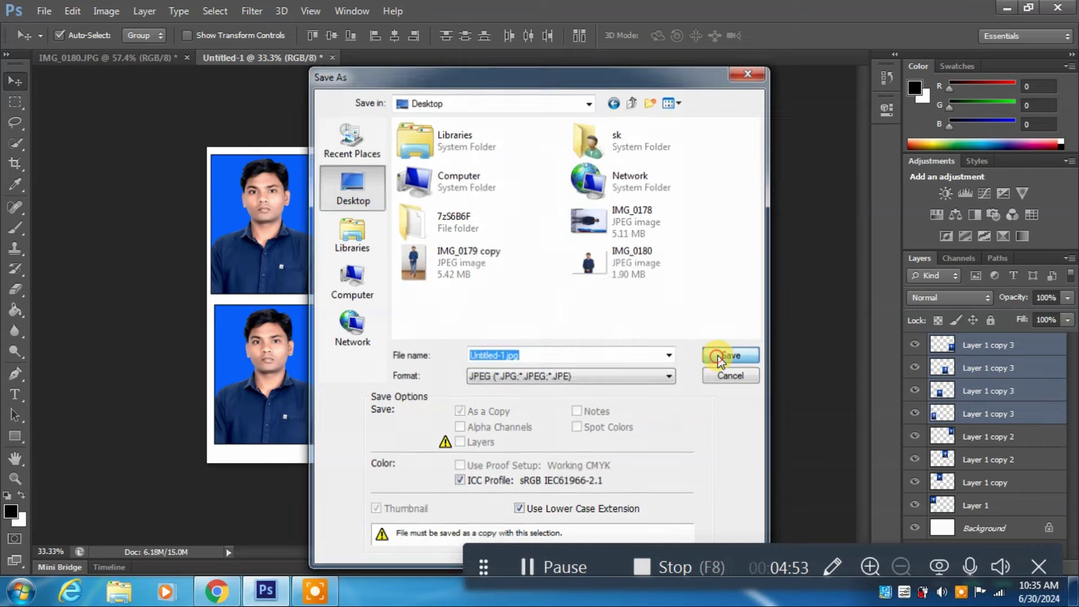
{"action": "left_click", "coordinate": [631, 146]}
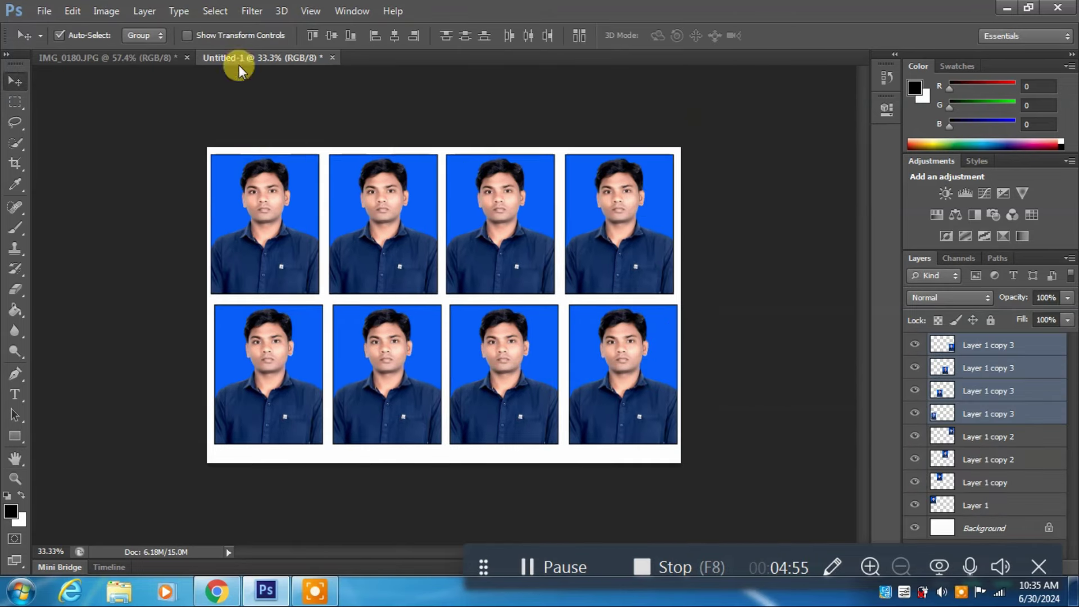
{"action": "left_click", "coordinate": [1009, 7]}
Refresh the Windows desktop, then restore Photoshop with the eight-photo sheet showing.
{"action": "right_click", "coordinate": [335, 98]}
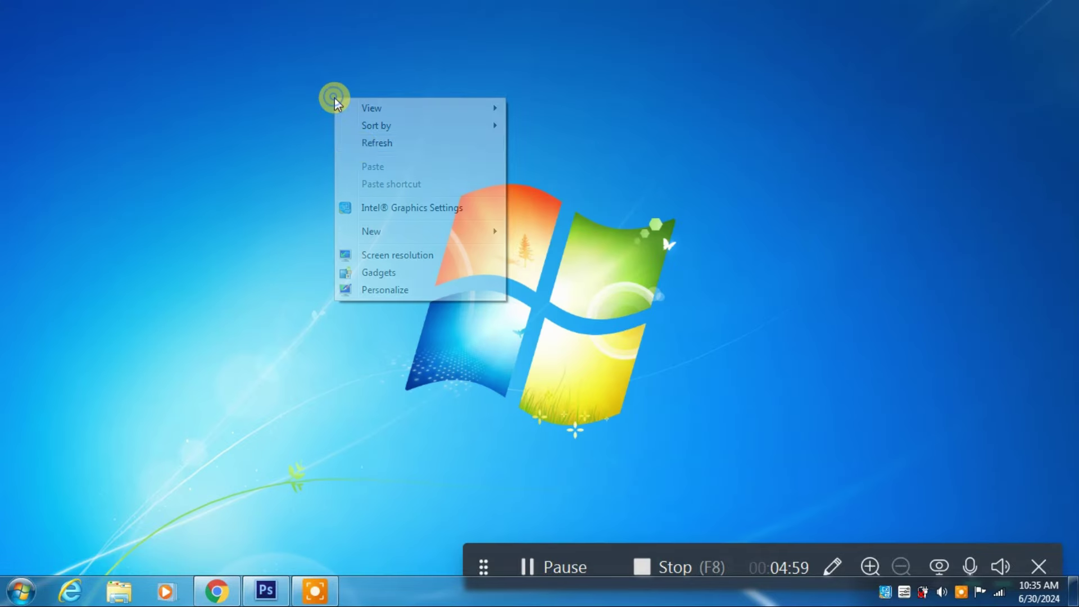
{"action": "right_click", "coordinate": [362, 139]}
{"action": "left_click", "coordinate": [395, 184]}
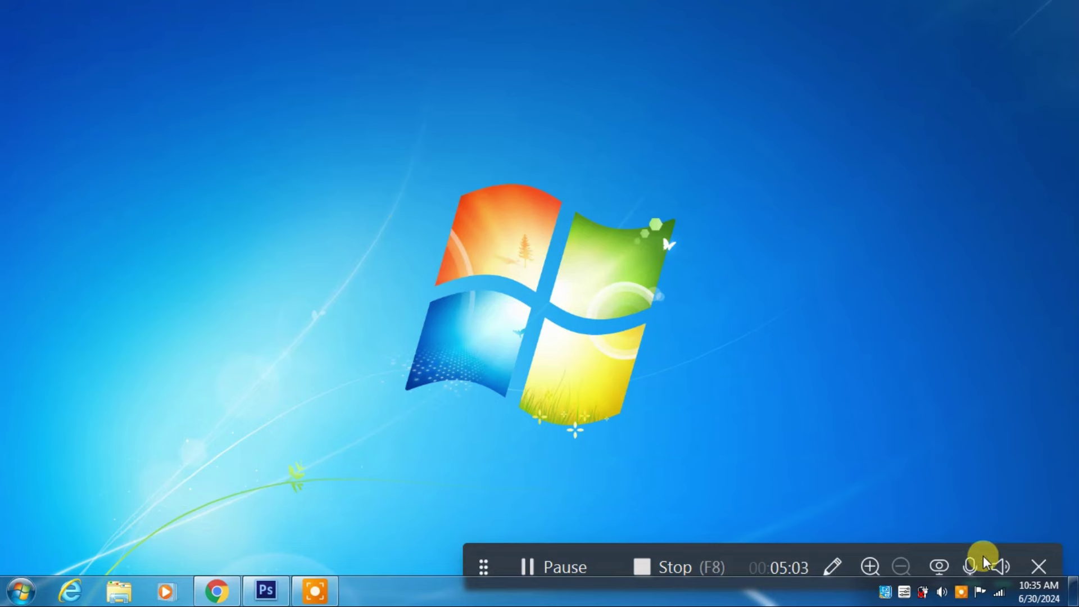
{"action": "left_click", "coordinate": [268, 592]}
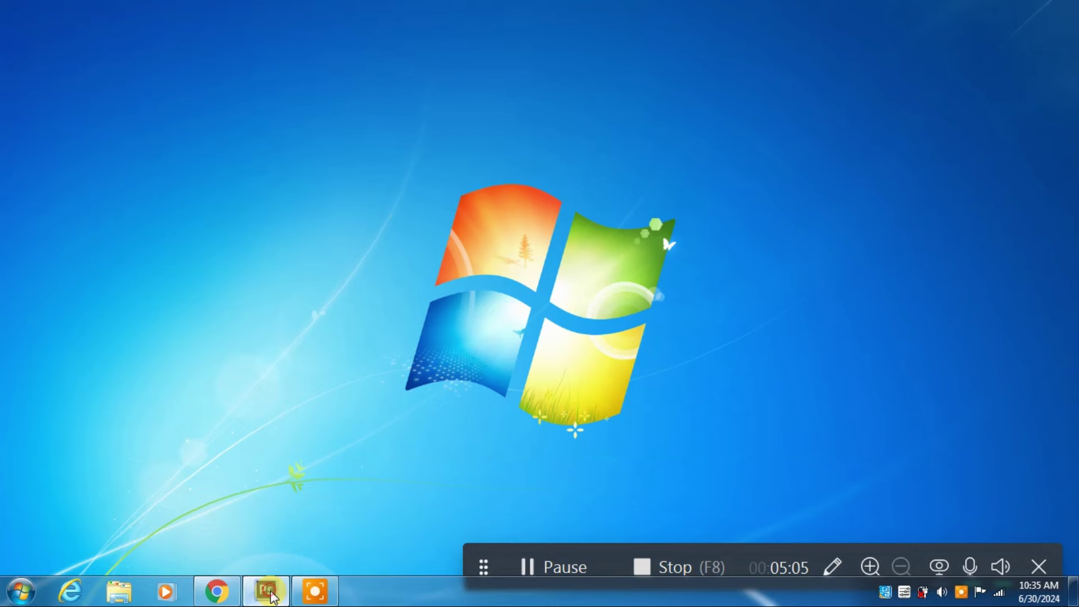
{"action": "left_click", "coordinate": [44, 11]}
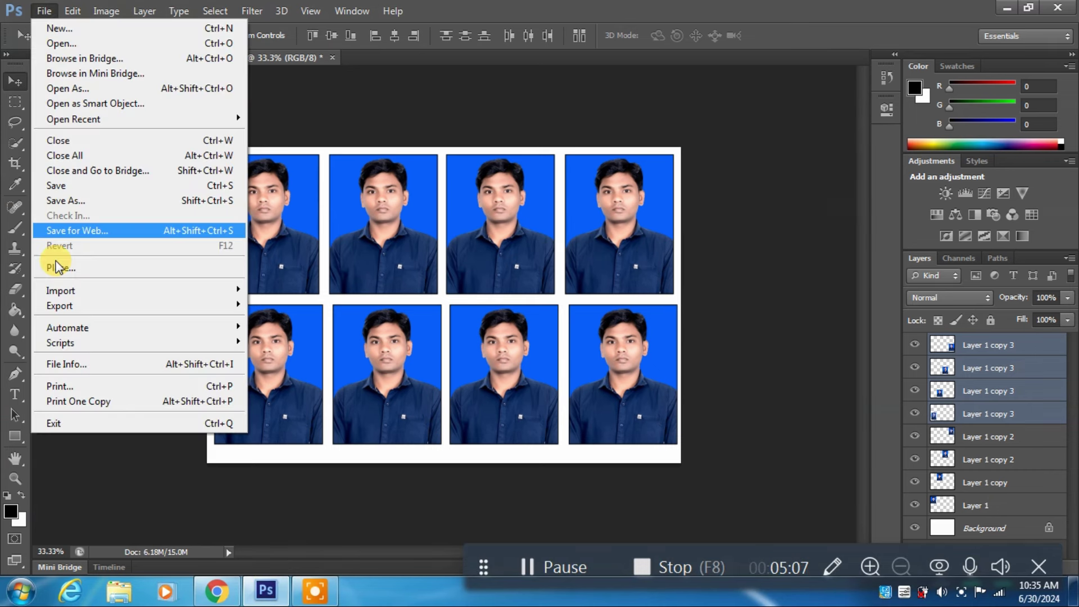
Open Print Settings to preview the 6 × 4 inch sheet for the HP Smart Tank printer.
{"action": "left_click", "coordinate": [60, 386]}
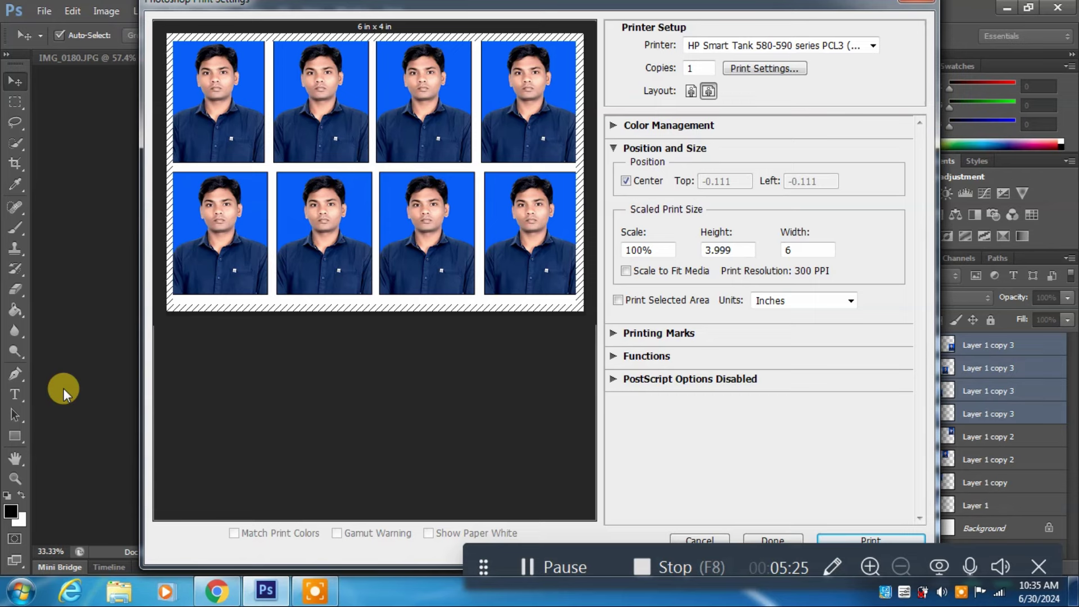
Set the HP printer to landscape 4x6in./10x15cm paper with Best quality colour printing.
{"action": "left_click", "coordinate": [763, 69]}
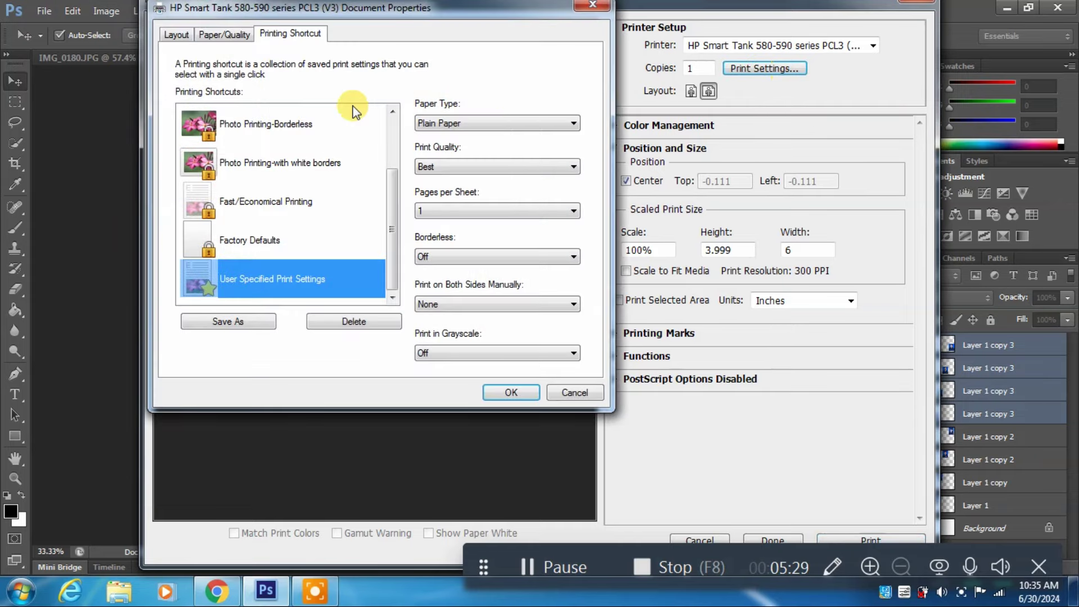
{"action": "left_click", "coordinate": [176, 34]}
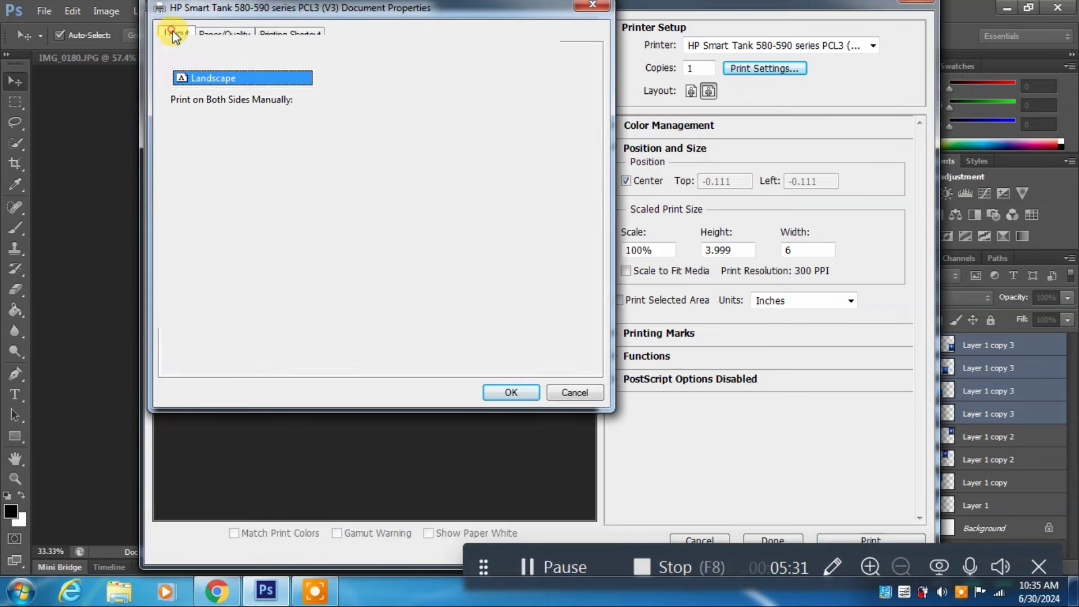
{"action": "left_click", "coordinate": [512, 324]}
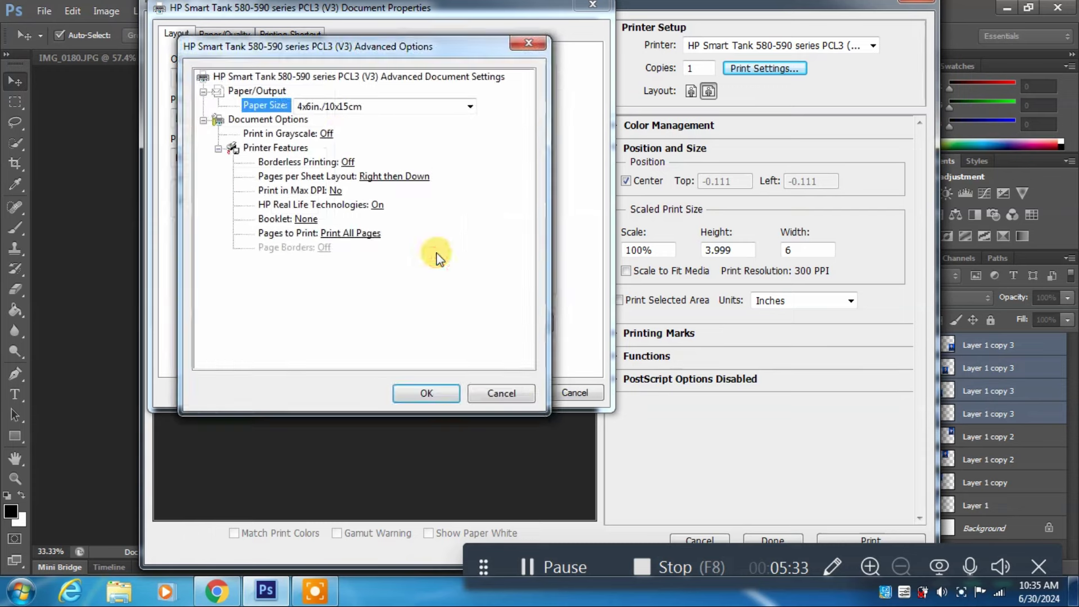
{"action": "left_click", "coordinate": [332, 106]}
{"action": "left_click", "coordinate": [339, 150]}
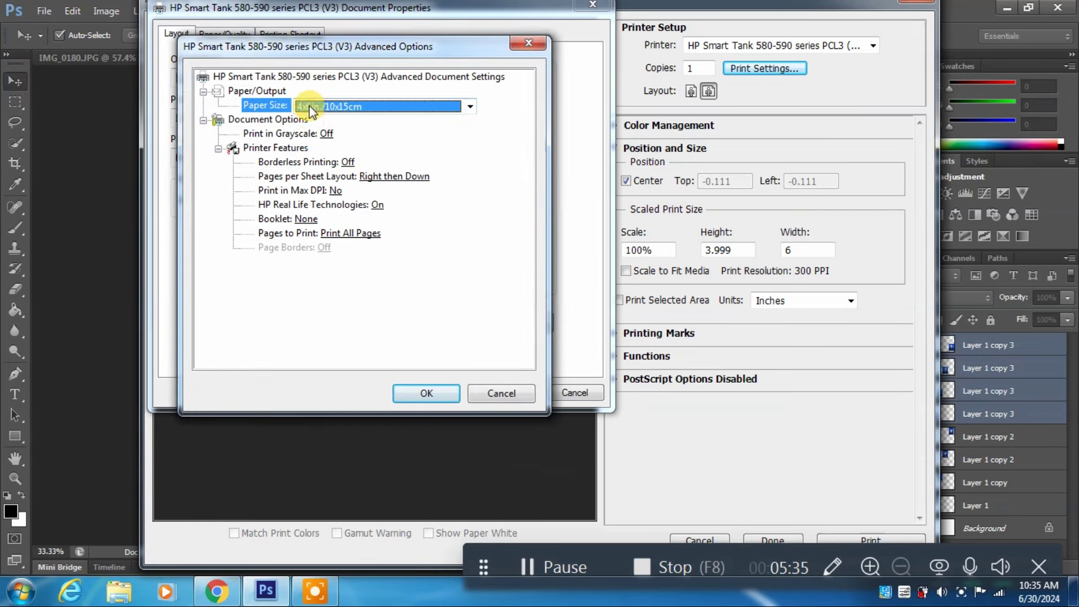
{"action": "left_click", "coordinate": [421, 391]}
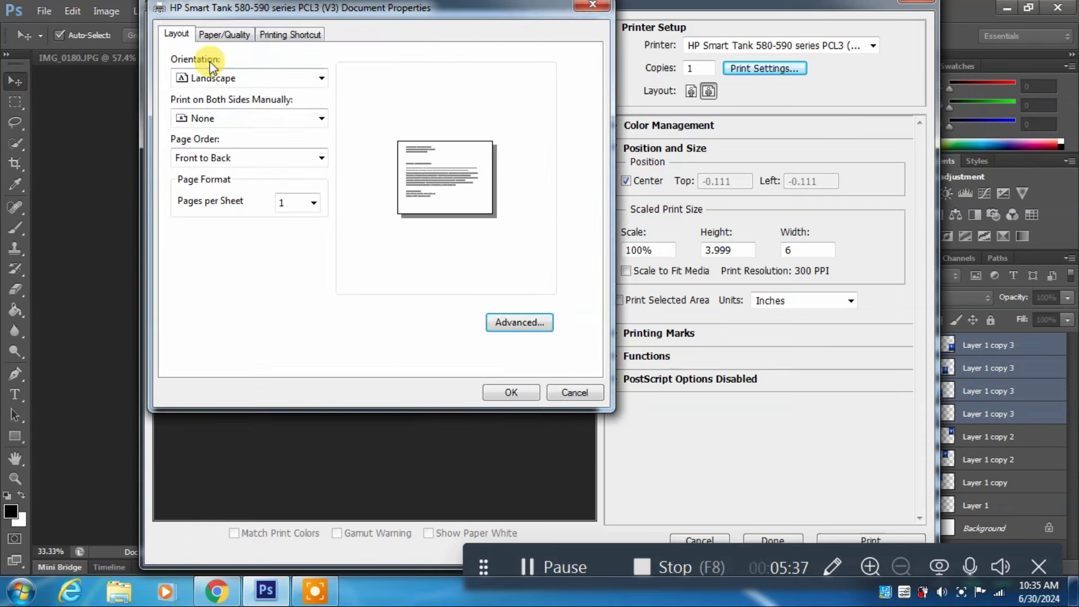
{"action": "left_click", "coordinate": [220, 34]}
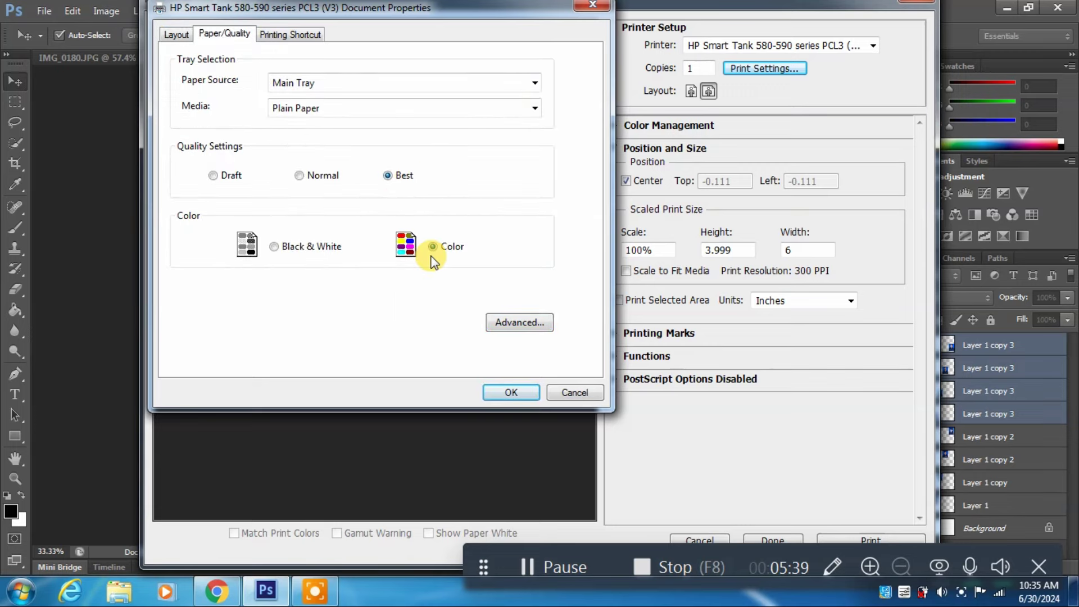
{"action": "left_click", "coordinate": [494, 390]}
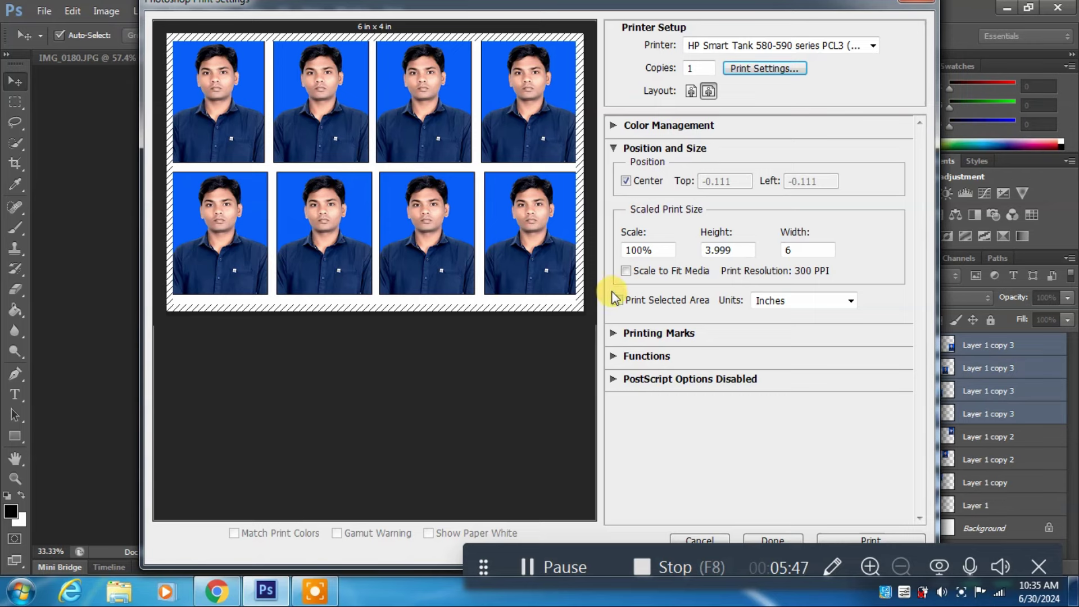
Turn on Scale to Fit Media, shrinking the sheet to 94.44% at 317 PPI.
{"action": "left_click", "coordinate": [626, 272]}
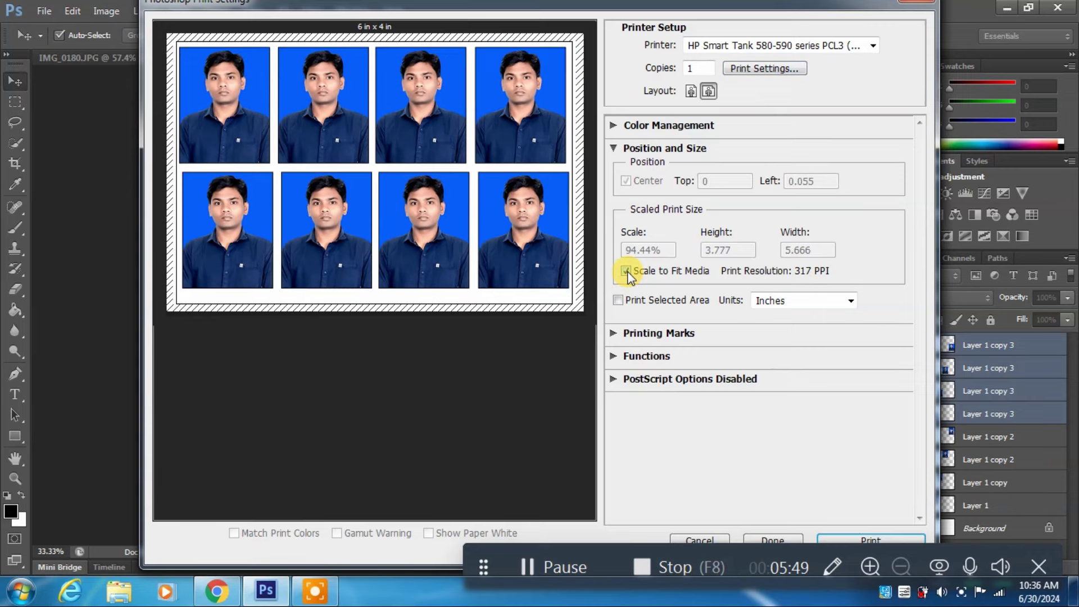